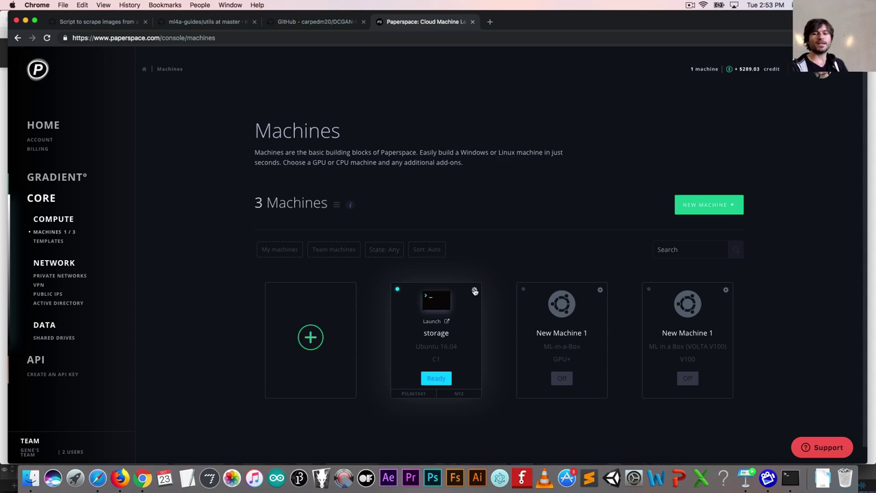
Open the details page of the storage machine
click(474, 291)
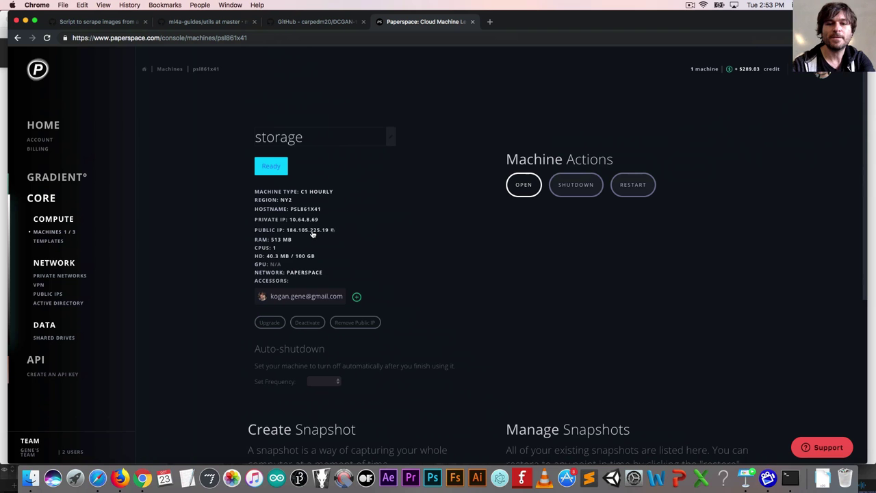
key(super+space)
text(cyberduck)
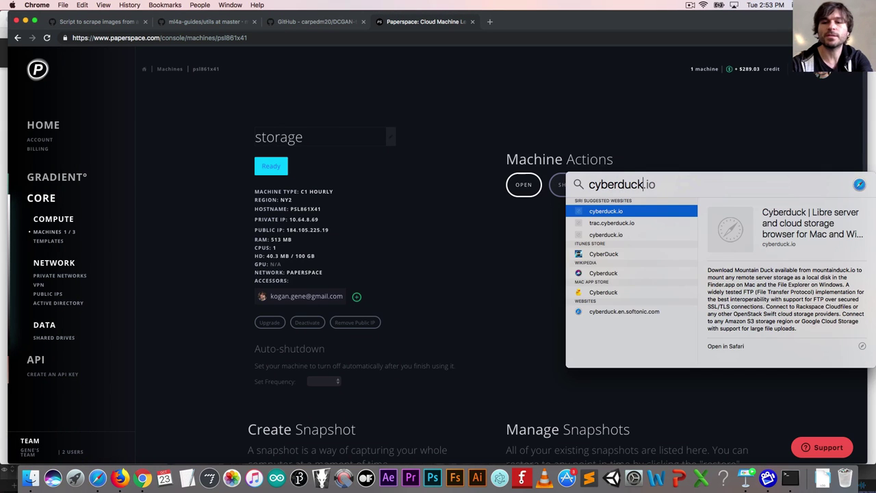
key(Down)
key(Down)
key(Down)
key(Down)
key(Down)
key(Down)
key(Up)
key(Return)
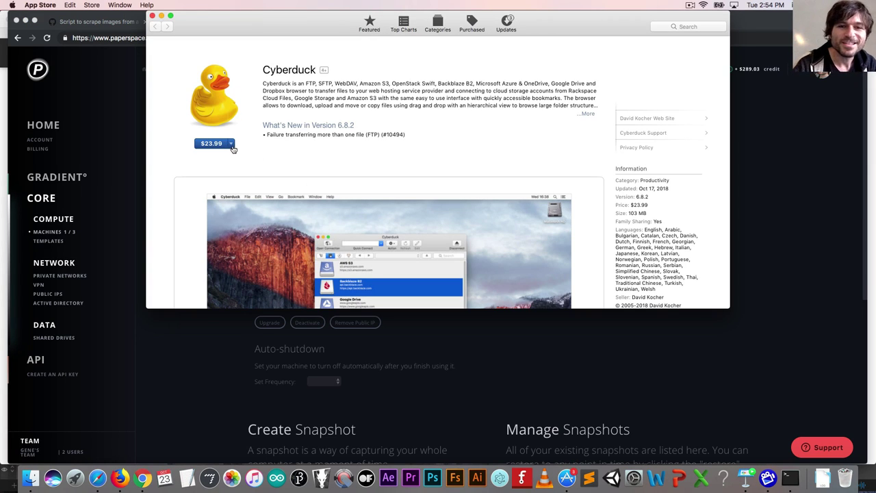
click(152, 16)
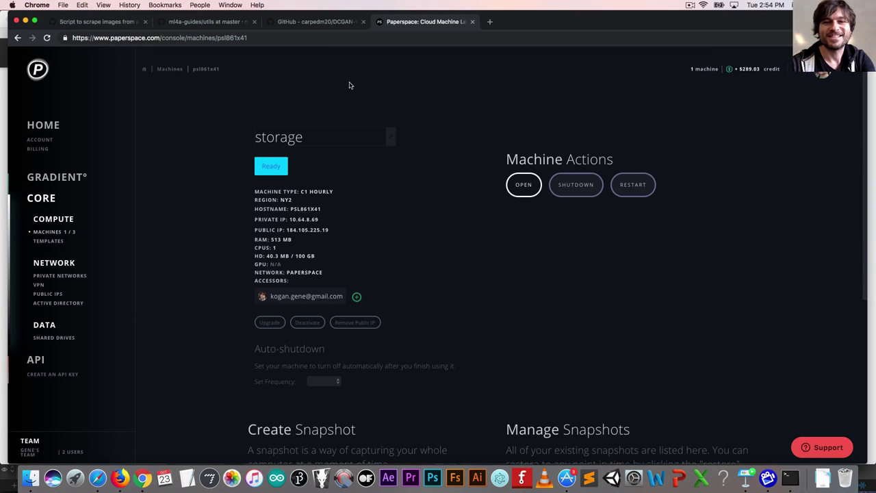
Search the web for "download cyberduck" and download the Mac version from cyberduck.io
click(489, 23)
text(download cyberduck)
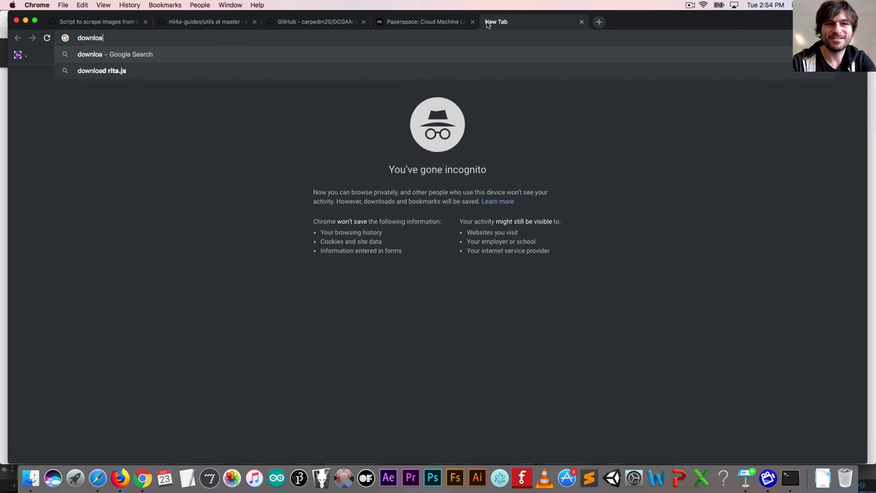
key(Return)
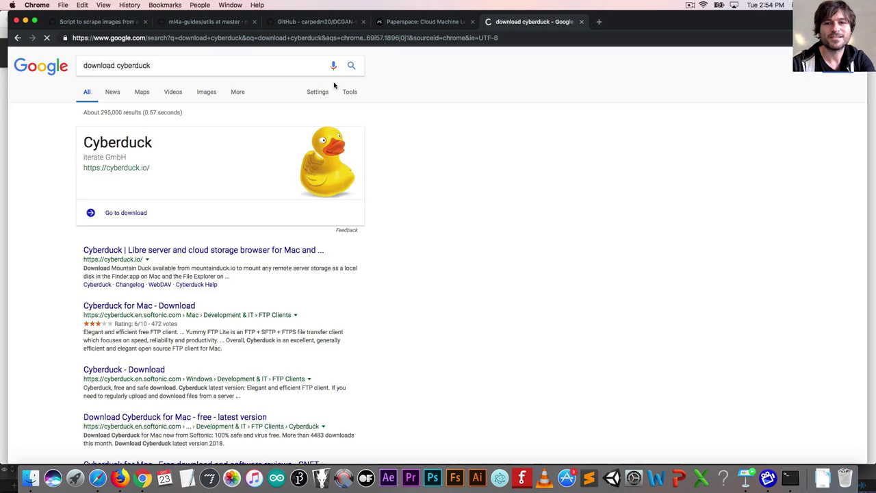
click(126, 251)
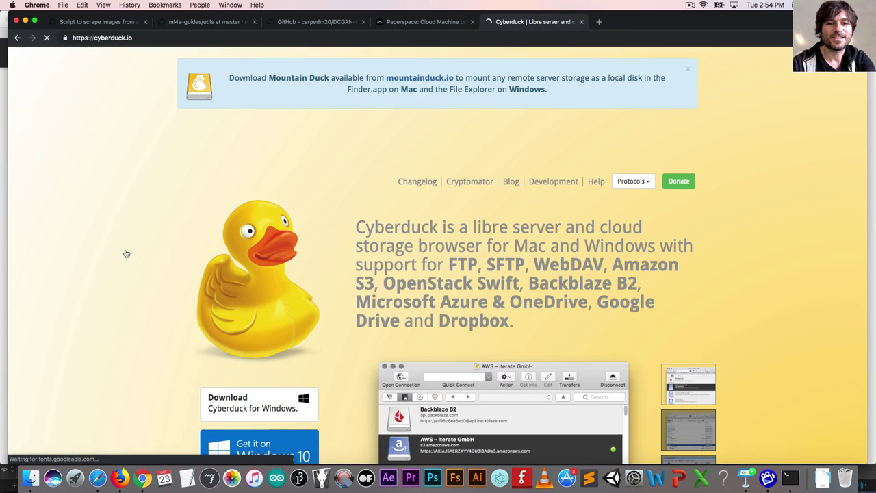
scroll(303, 268, down, 3)
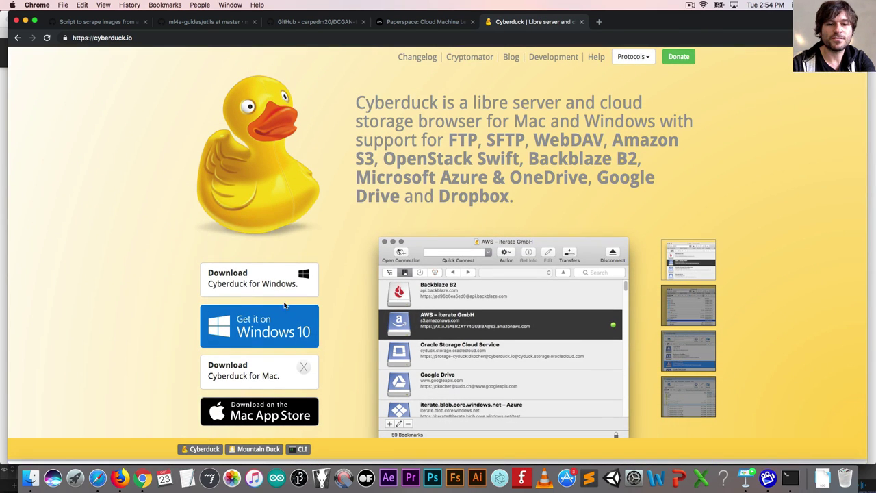
click(269, 357)
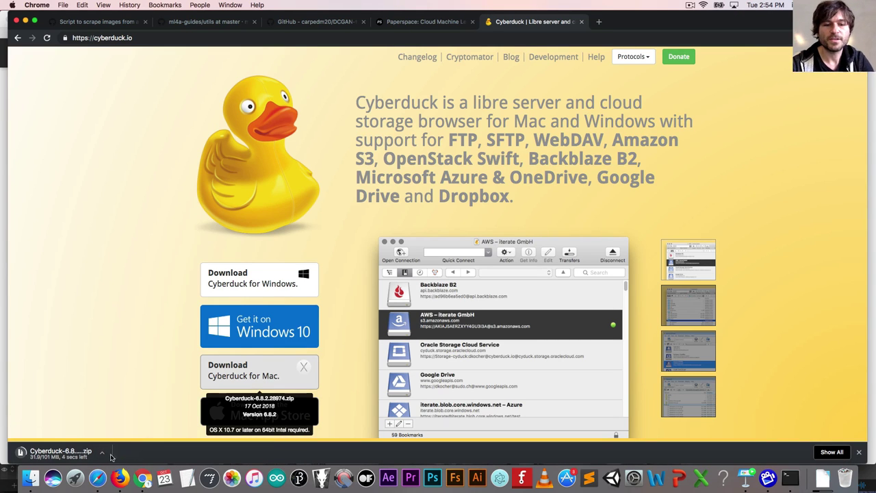
Show the downloaded Cyberduck-6.8.2.28974.zip in Finder and unpack it in the Downloads folder
click(101, 451)
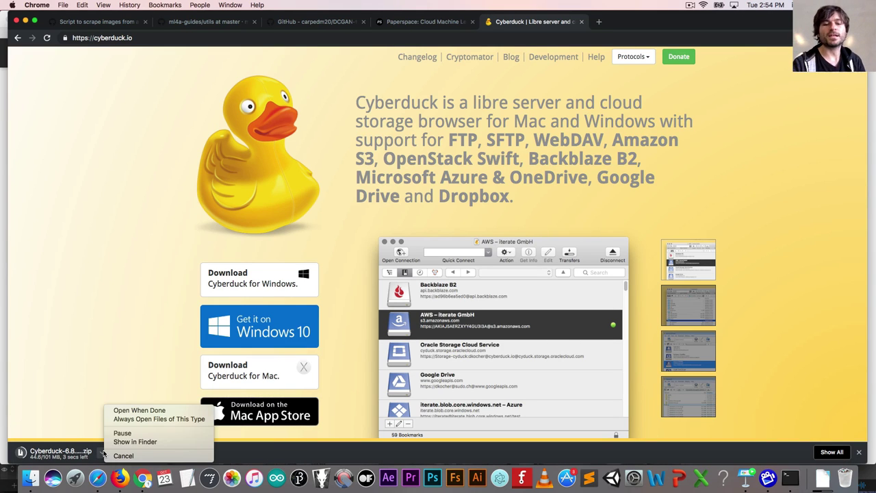
click(140, 442)
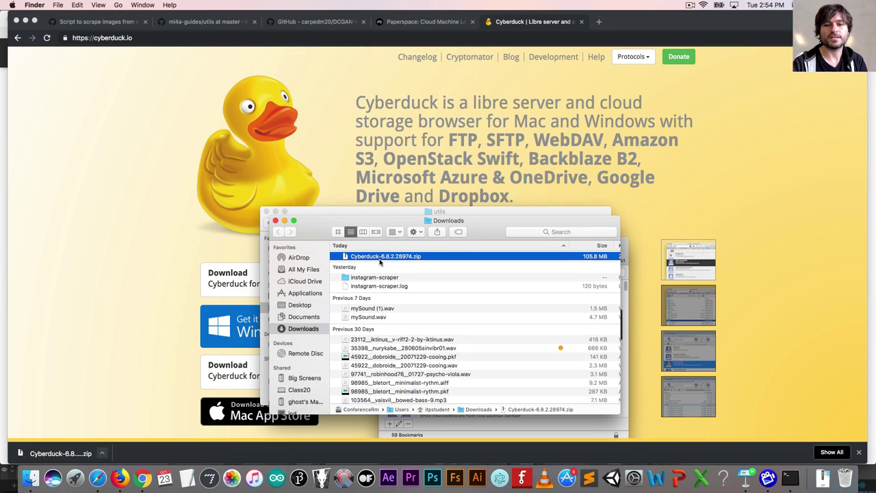
double_click(380, 257)
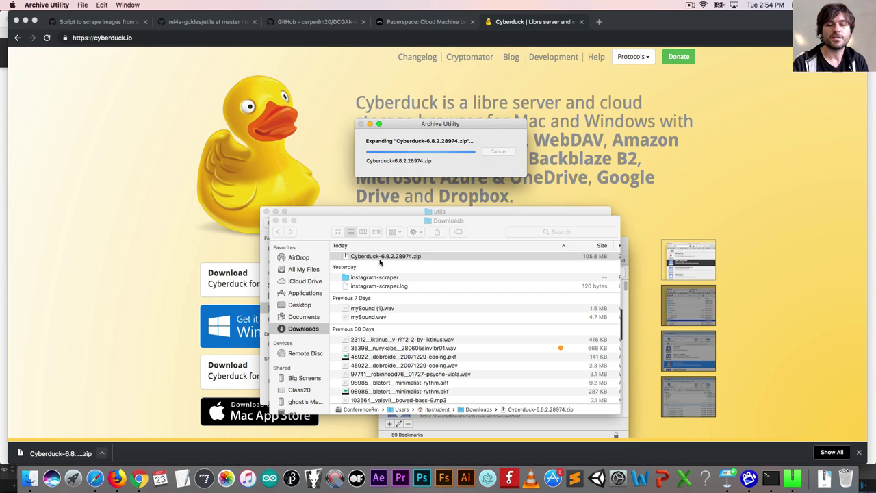
Launch the unpacked Cyberduck app, allow it to open and decline importing the Fetch bookmarks
right_click(376, 261)
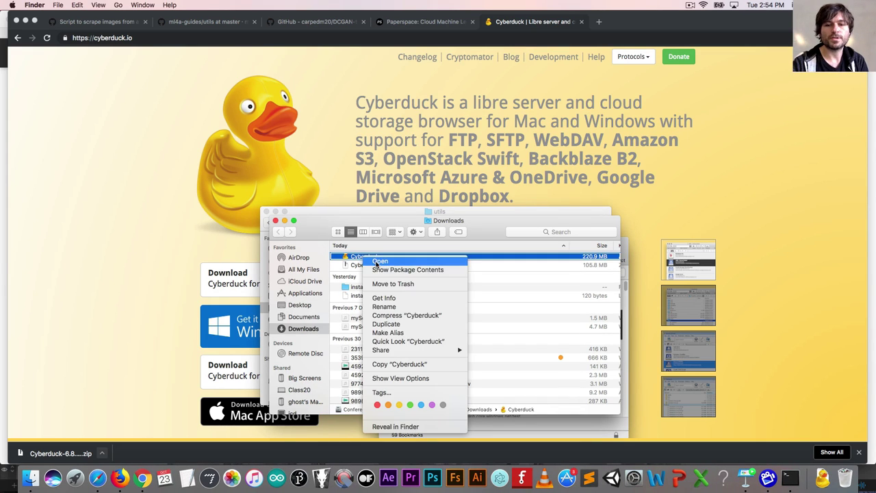
click(380, 261)
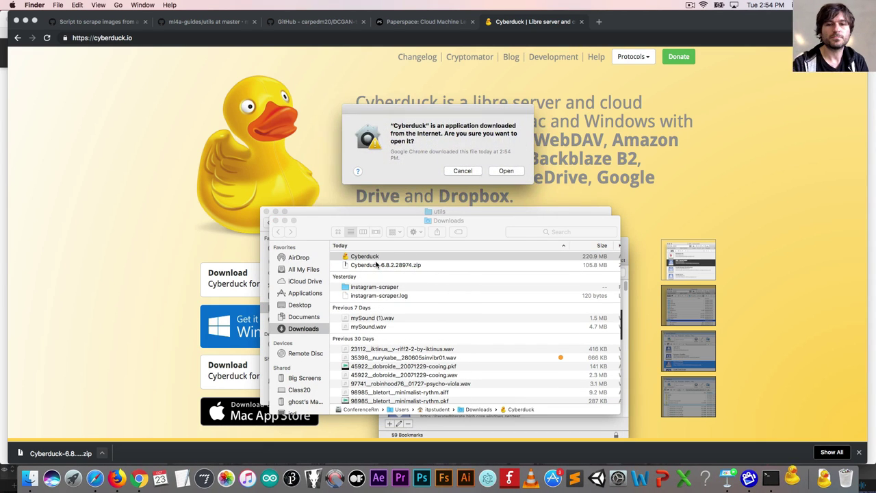
click(507, 171)
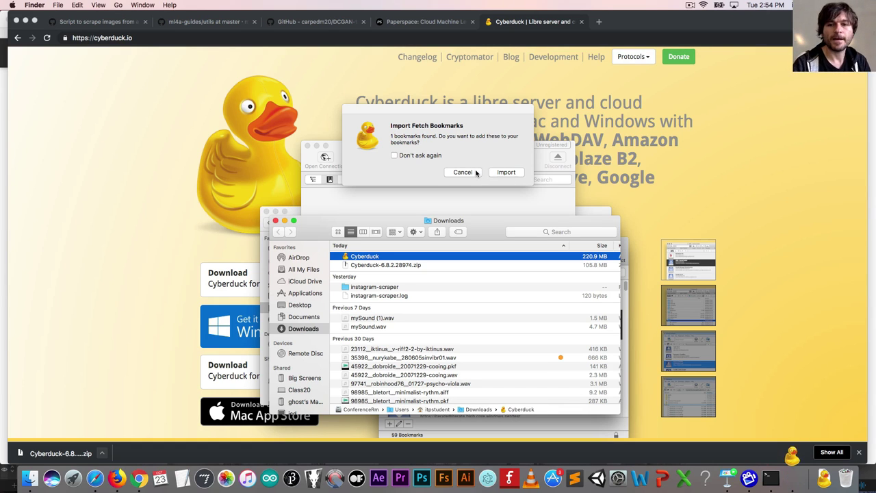
click(476, 173)
Add a Cyberduck bookmark using SFTP (SSH File Transfer Protocol) with the nickname paperspace_storage
drag(388, 152, 586, 76)
click(511, 285)
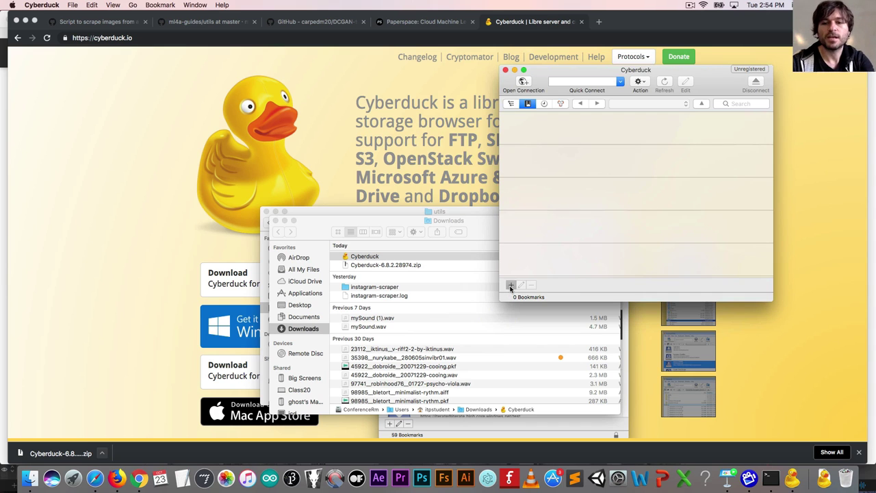
click(437, 166)
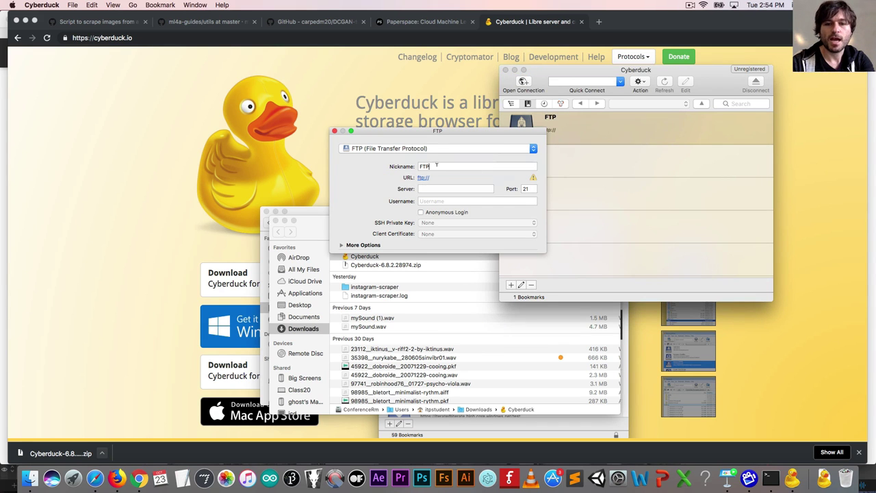
click(382, 150)
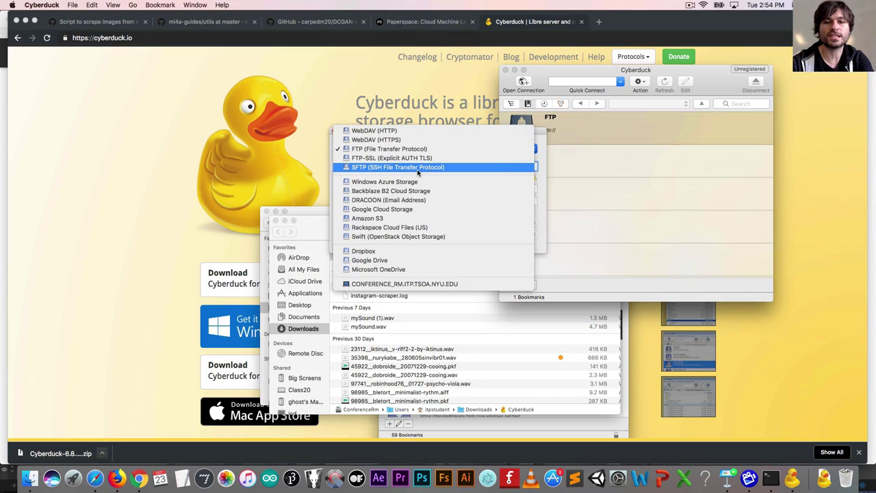
click(418, 169)
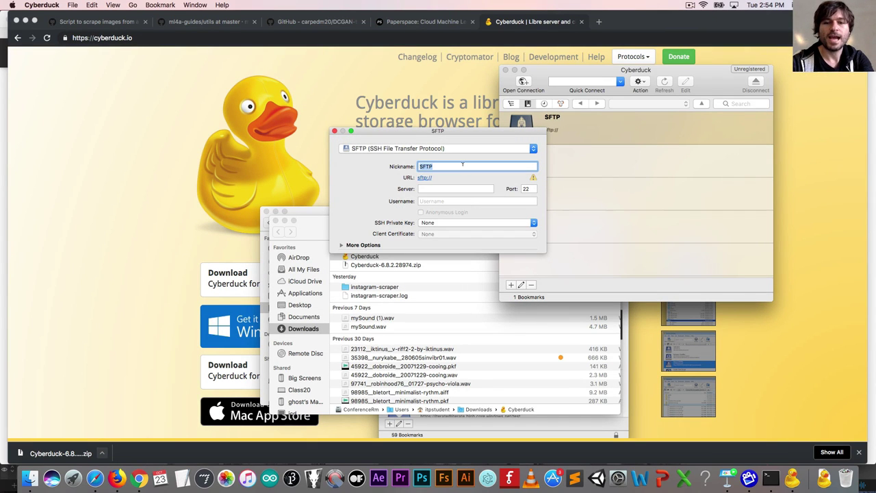
text(pa)
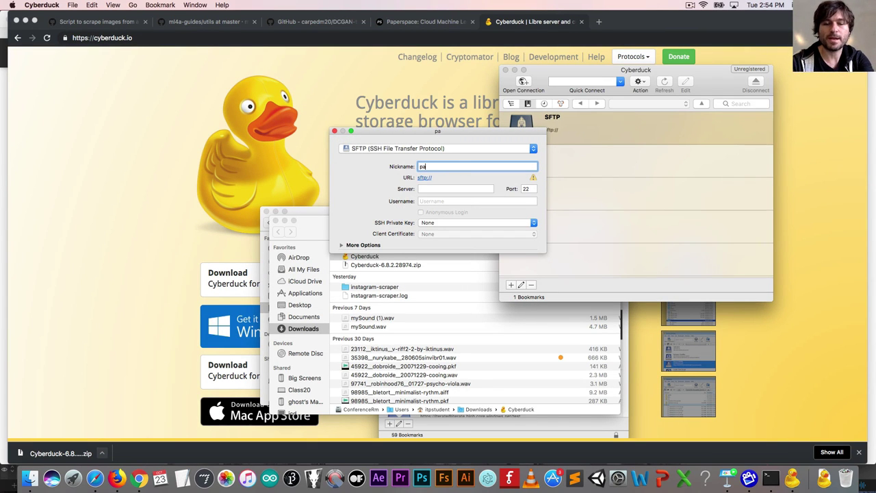
text(perspac)
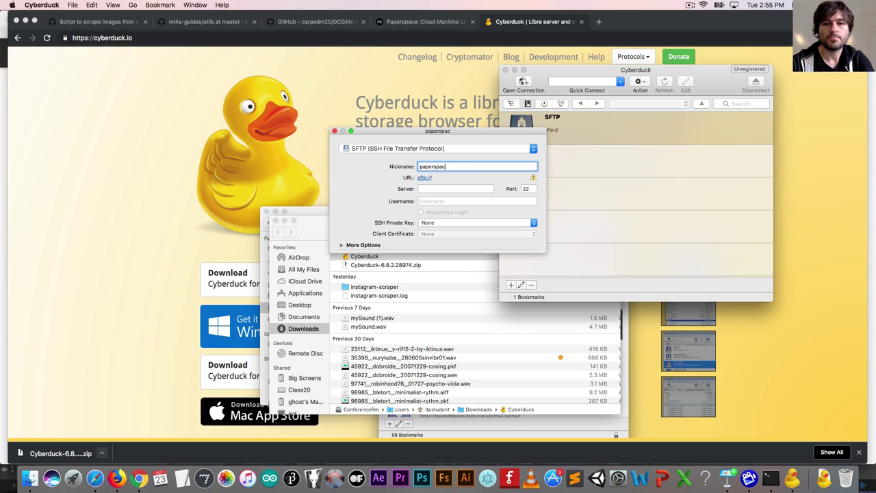
text(e_storage)
key(Tab)
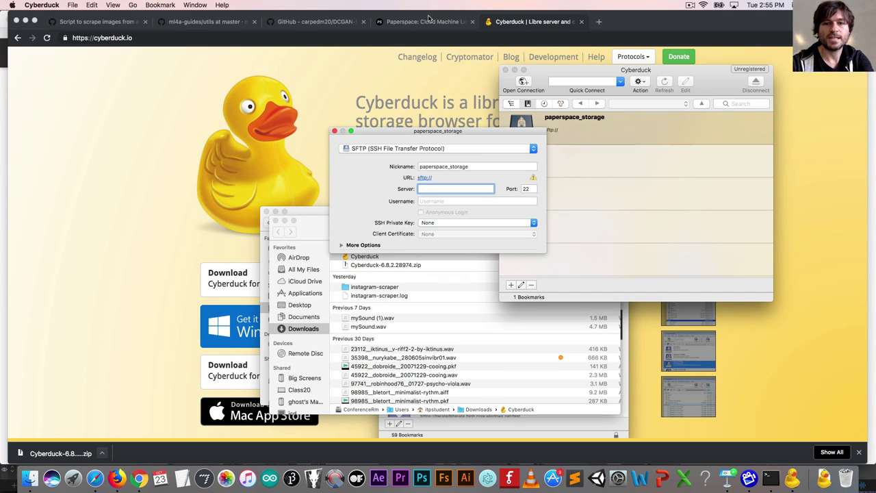
Copy the storage machine's public IP 184.105.225.19 into the bookmark as server, set the username to paperspace and close the bookmark
click(430, 21)
click(309, 232)
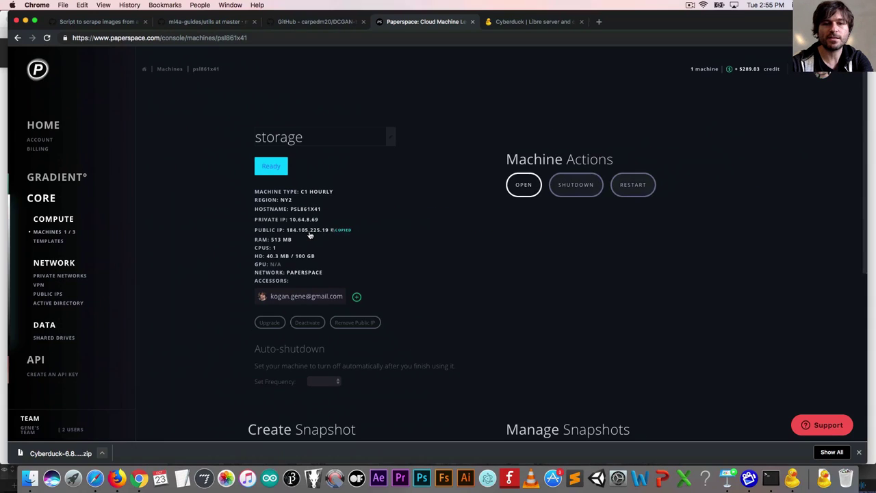
key(super+Tab)
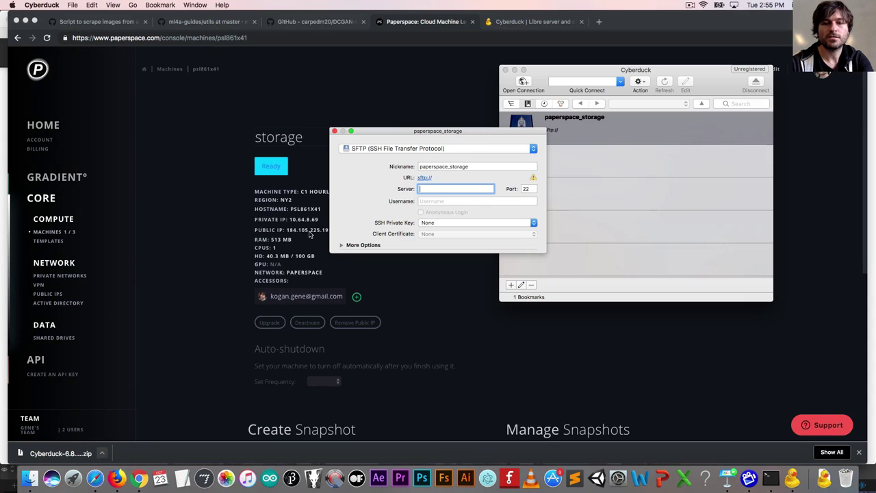
key(super+v)
click(455, 203)
text(paperspace)
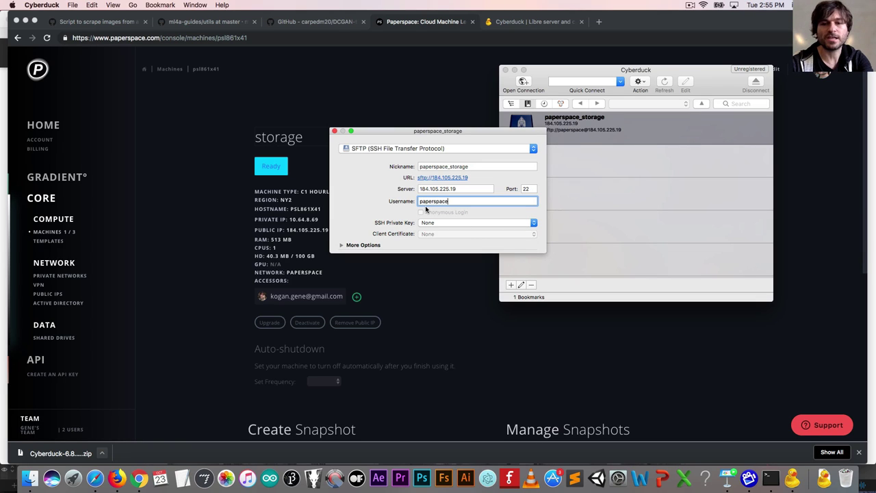
key(super+a)
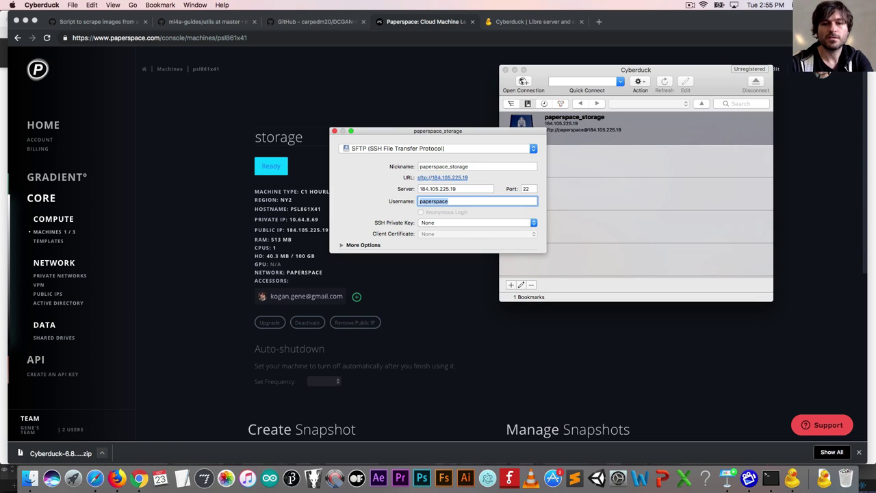
click(334, 131)
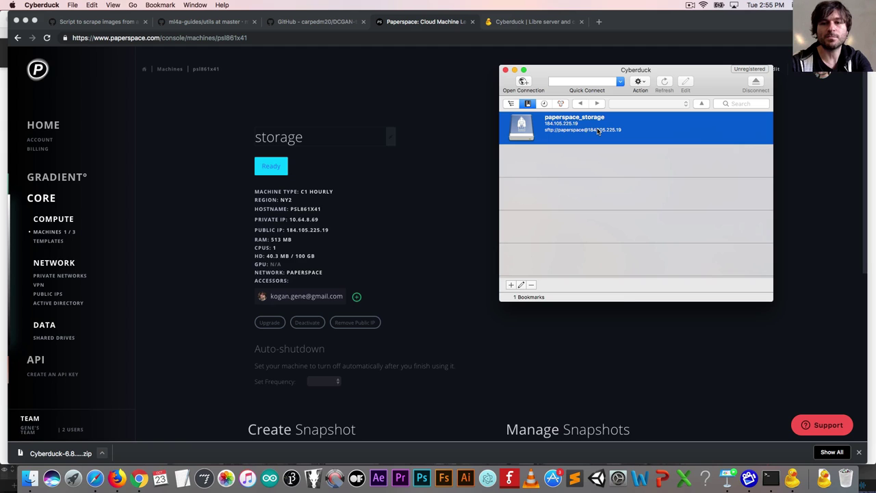
Connect to the paperspace_storage bookmark, allow the unknown fingerprint and log in with the machine's password
double_click(598, 131)
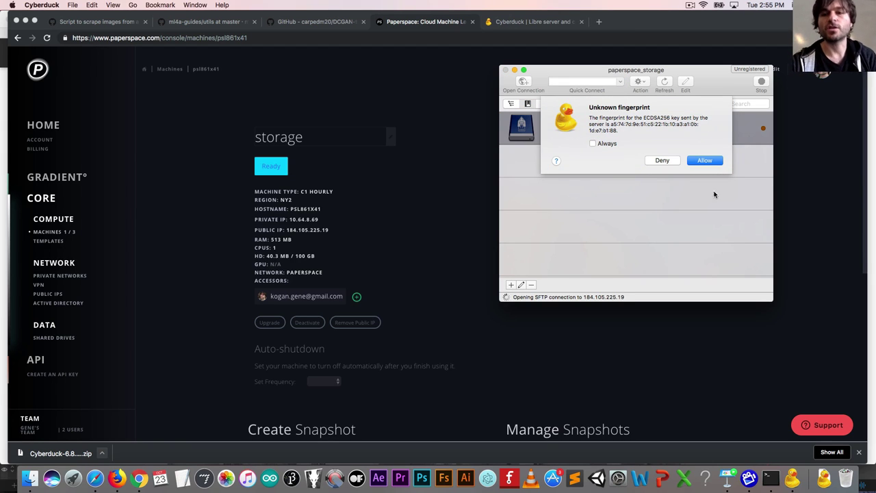
click(717, 163)
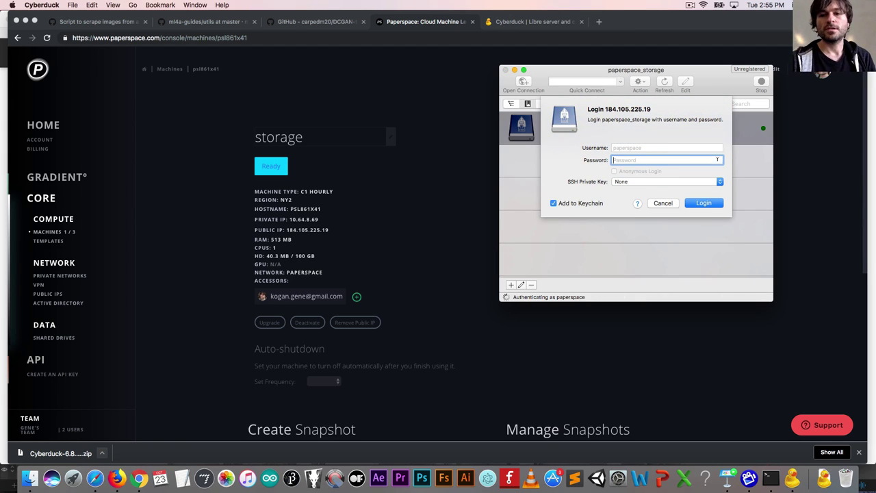
text(••••••••••)
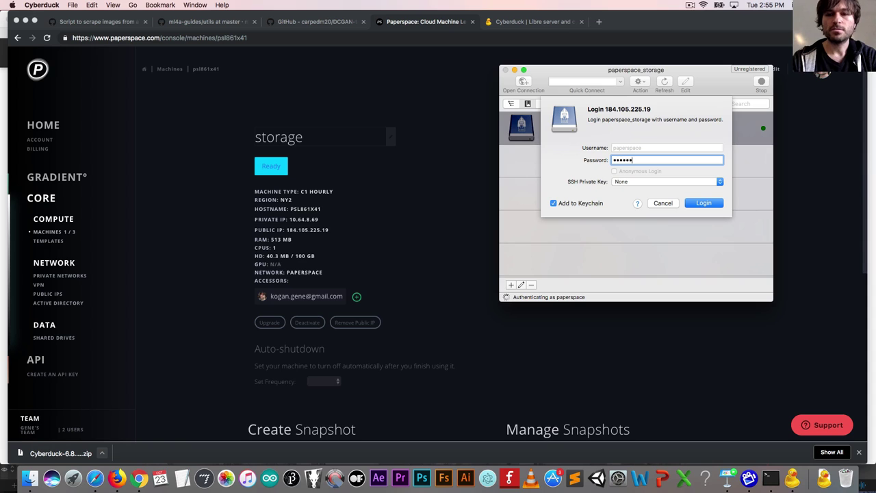
key(Return)
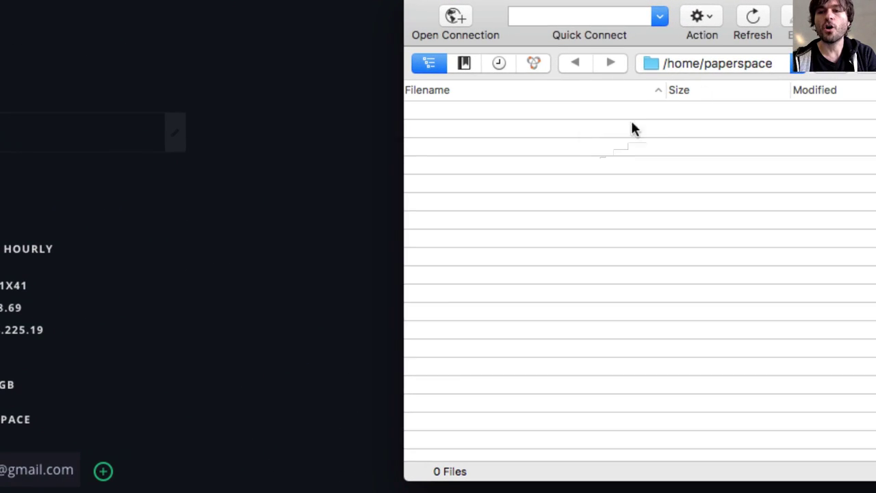
Go from the paperspace home folder up to the server's root directory and look through its folders
click(655, 93)
click(540, 194)
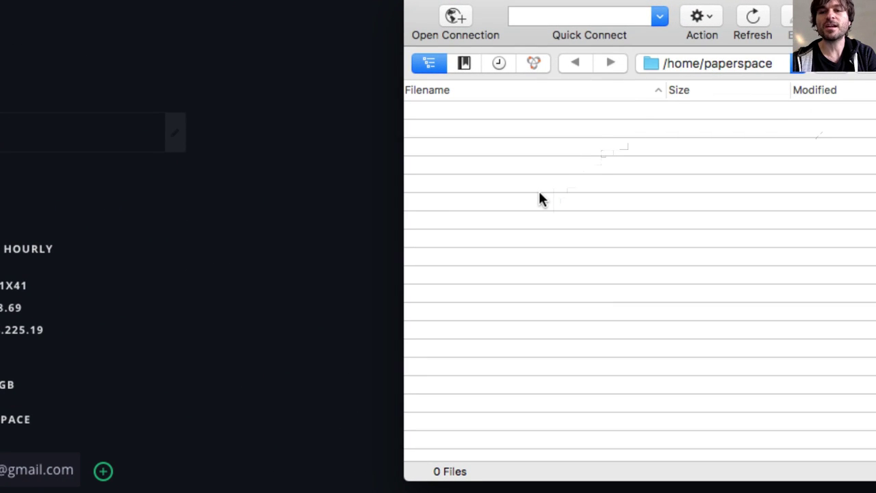
key(super+Up)
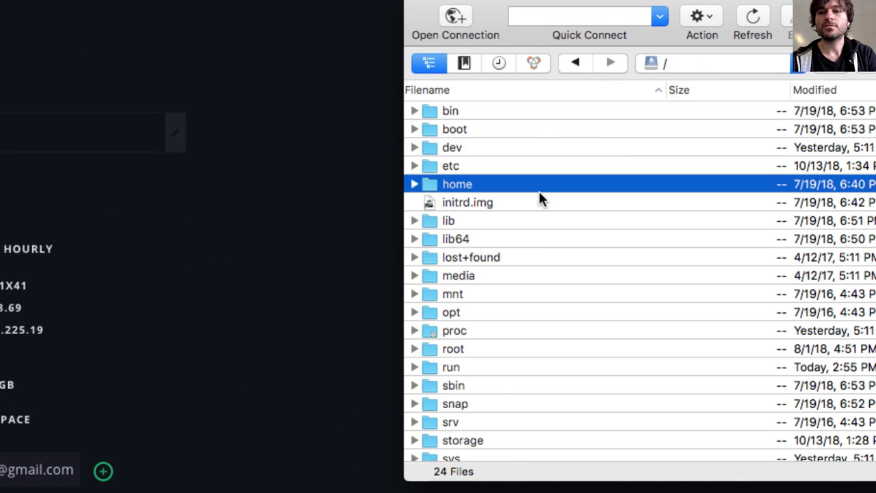
scroll(477, 256, down, 3)
scroll(477, 257, up, 3)
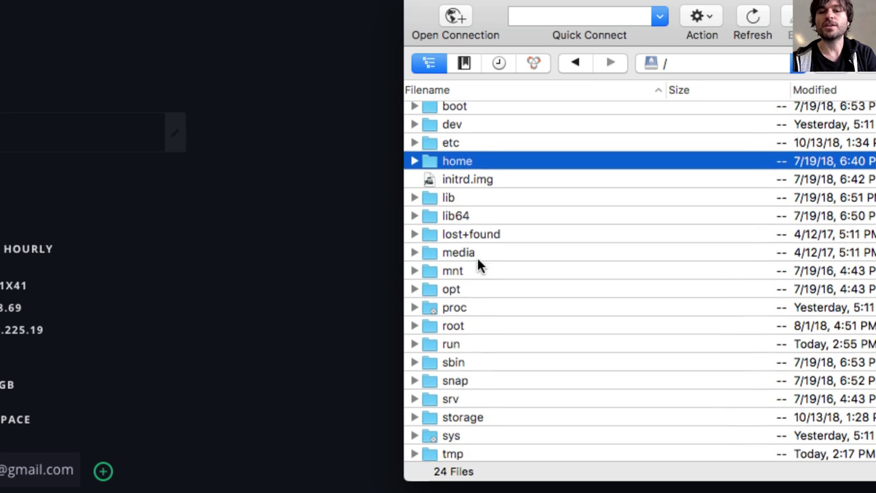
scroll(477, 257, down, 3)
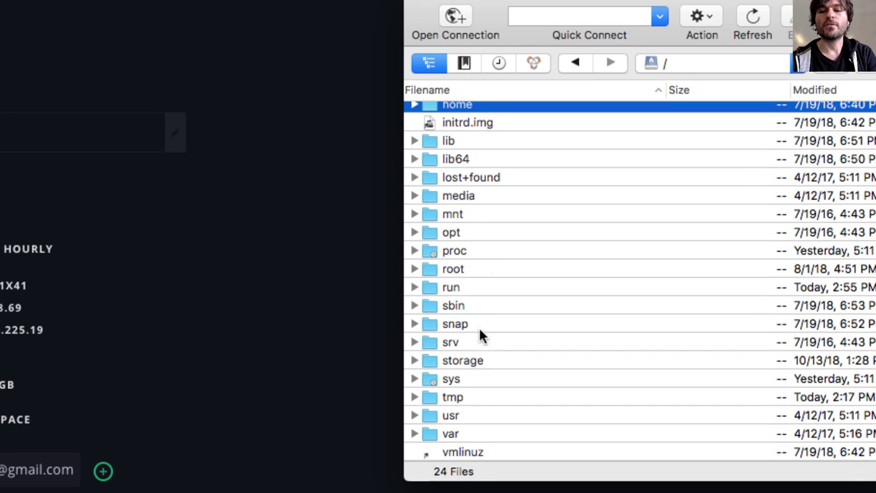
Open the storage folder, look inside public_datasets and cancel the listing of its large celebA directory
double_click(472, 358)
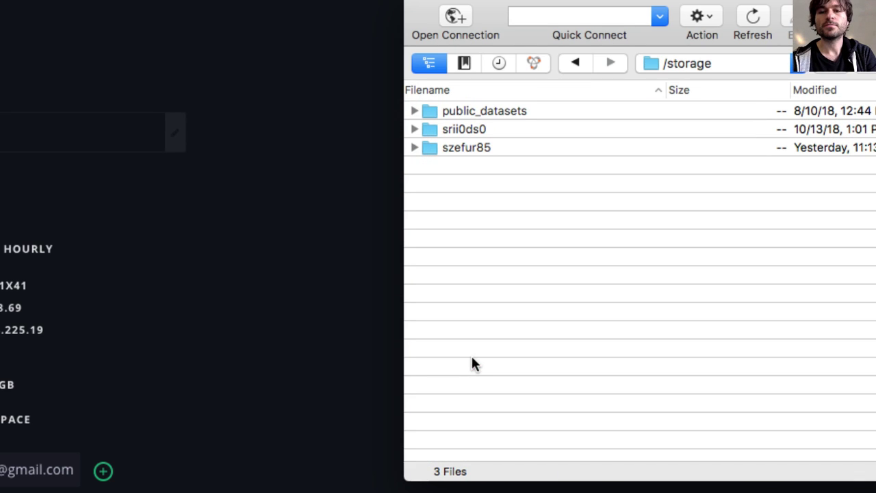
key(Down)
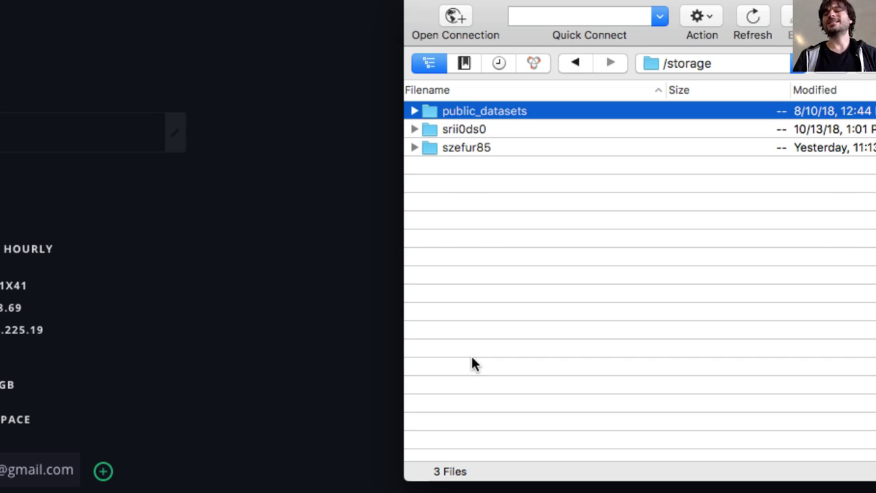
key(Right)
key(Down)
key(Right)
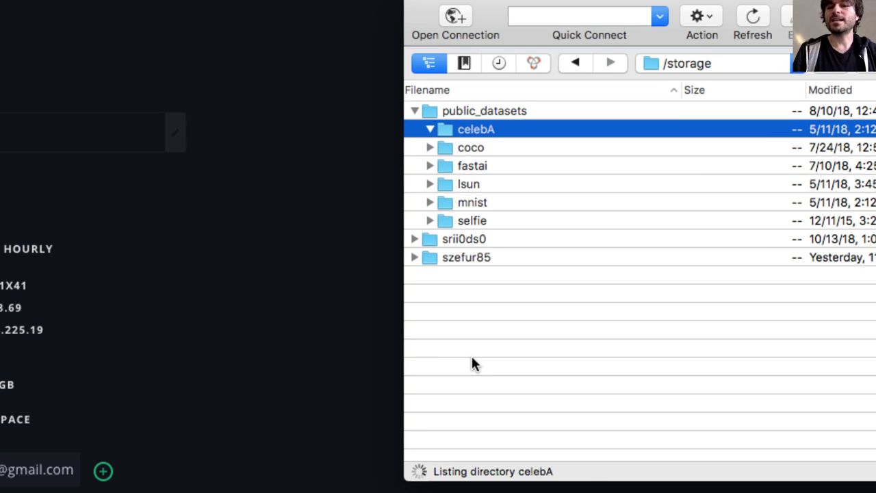
key(Left)
key(Left)
key(Left)
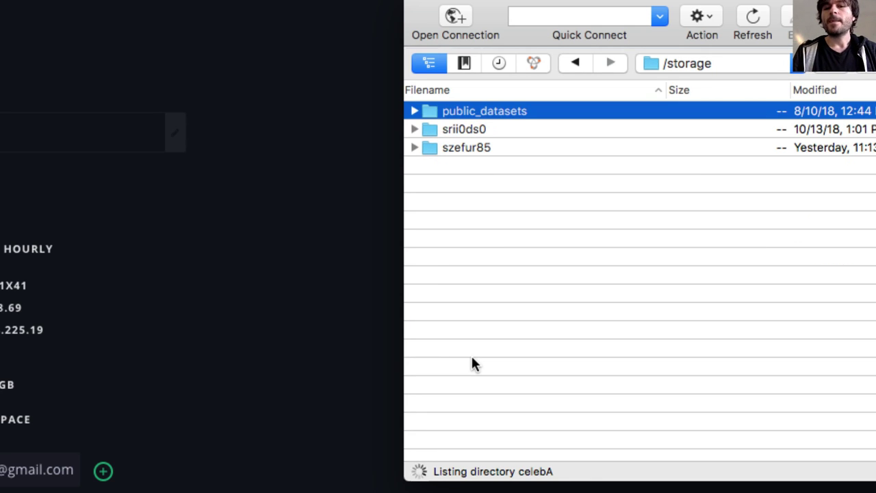
key(Down)
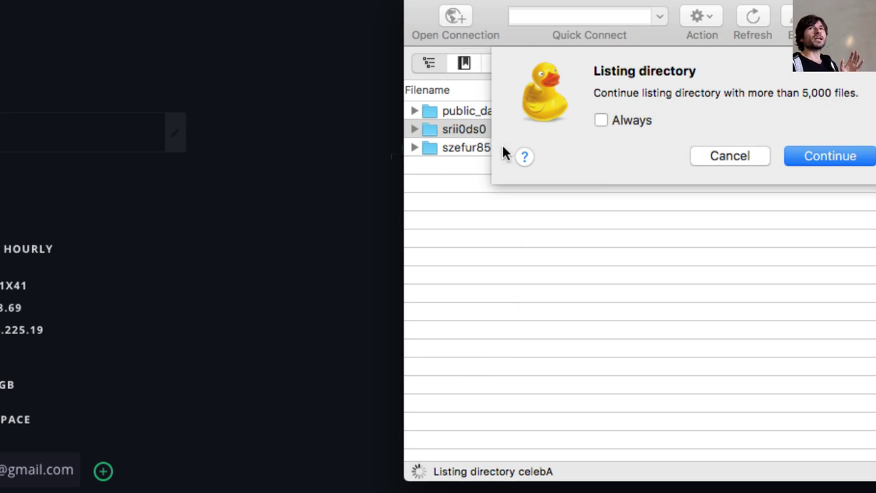
click(745, 160)
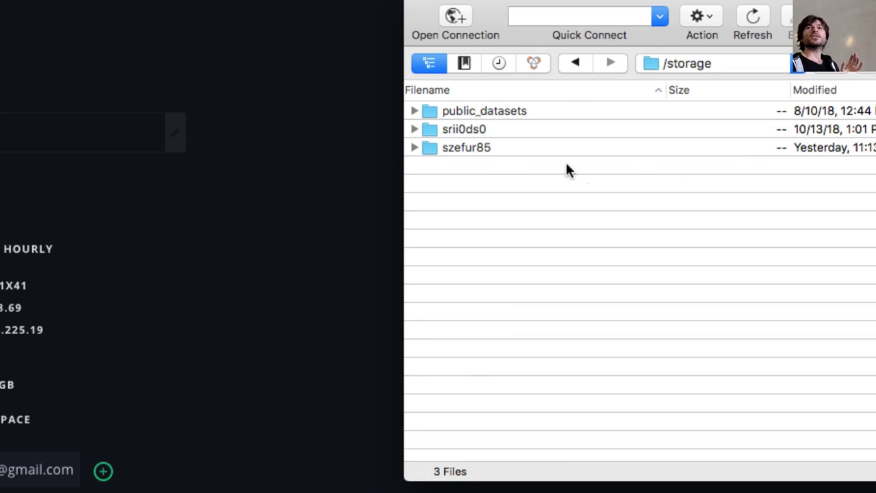
Expand the szefur85 folder and its datasets subfolder to view the stored datasets
click(453, 149)
key(Right)
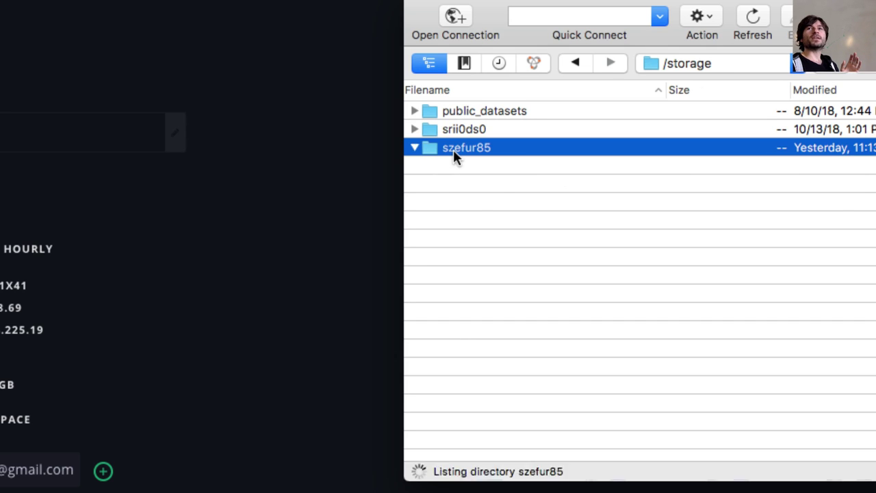
key(Down)
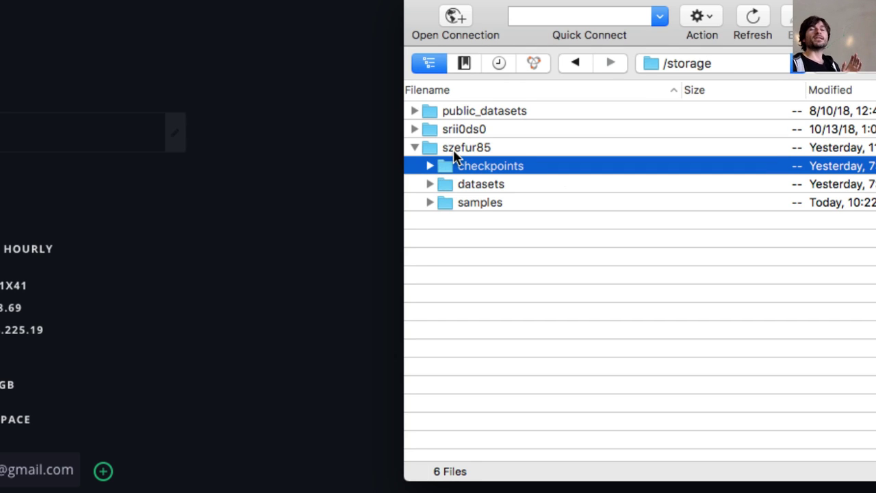
key(shift+Down)
key(shift+Down)
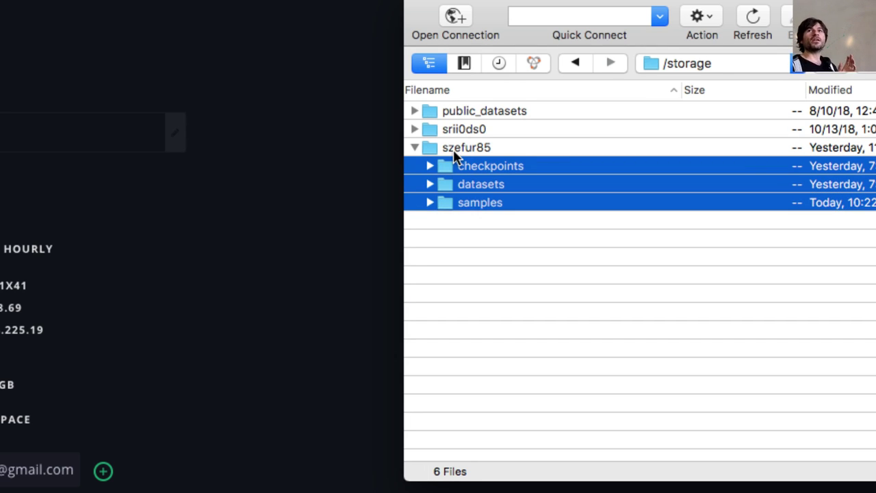
key(Down)
key(Up)
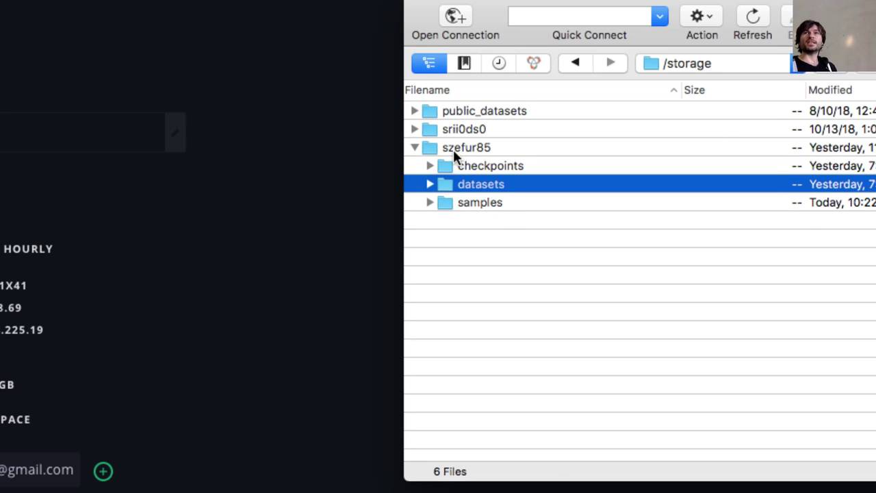
key(Right)
key(Down)
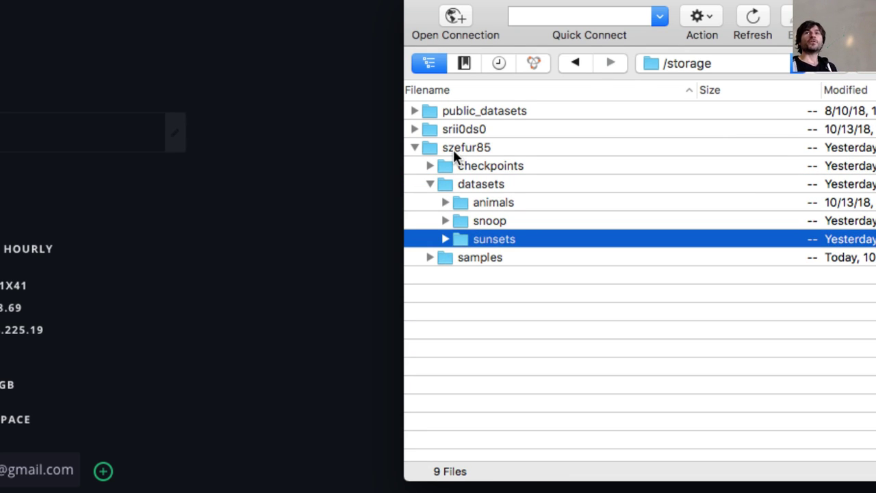
Preview the first image (f00000) in the sunsets dataset, then close the preview and collapse the sunsets folder
key(Right)
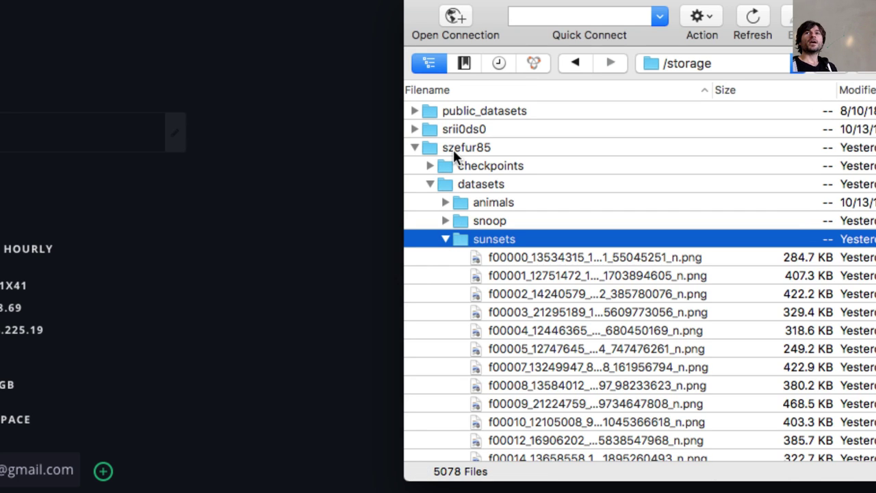
key(Down)
key(alt+Down)
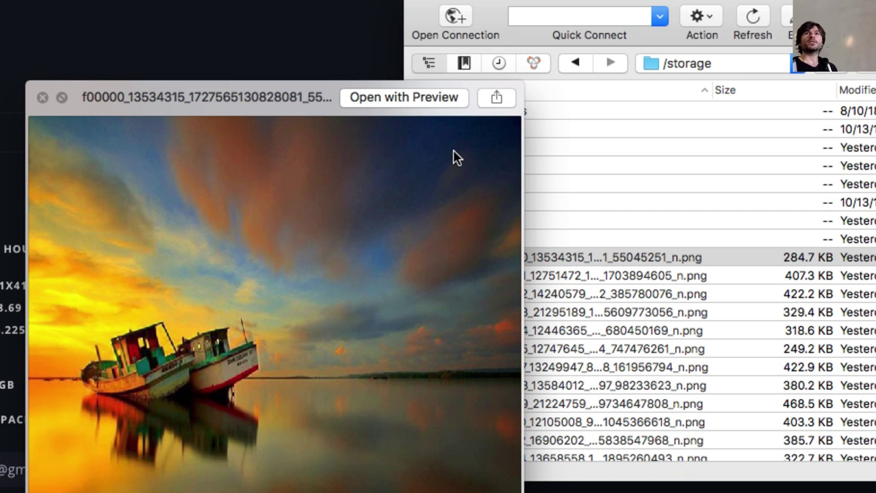
drag(271, 102, 294, 71)
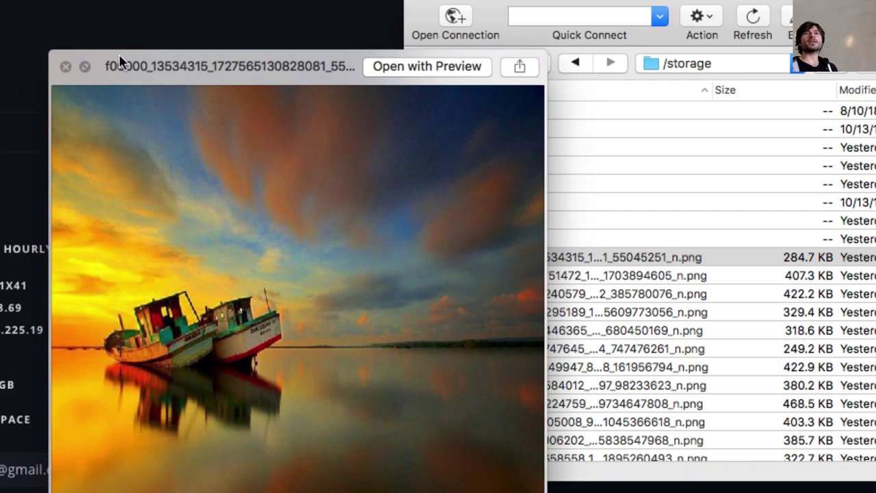
click(66, 67)
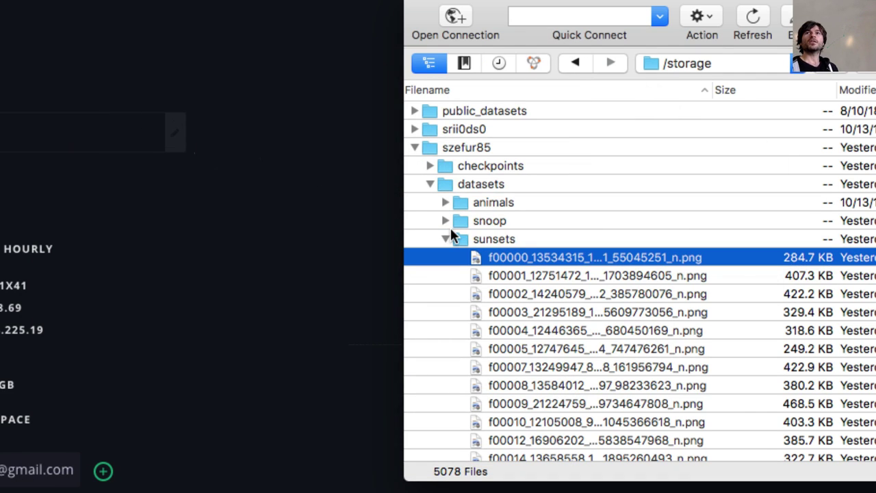
key(Left)
key(Left)
Look over the checkpoints, datasets and samples folders in szefur85 and collapse the datasets folder
key(Up)
key(Down)
key(Up)
key(Up)
key(Up)
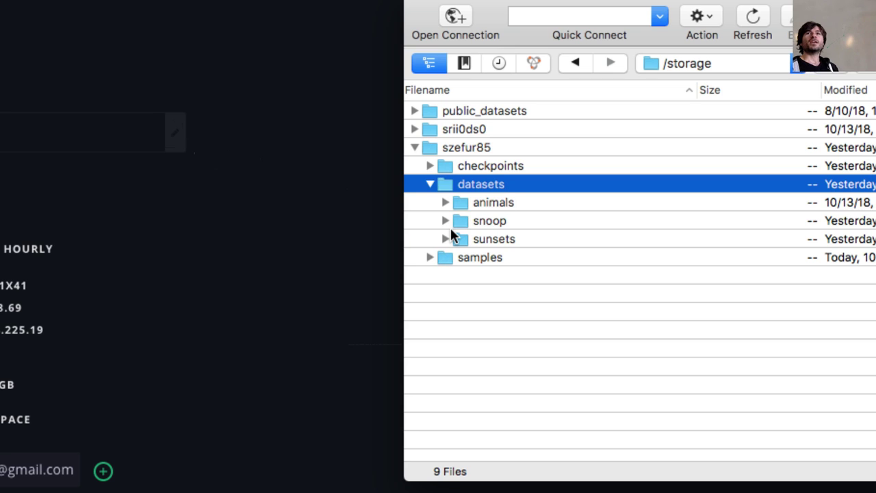
key(Down)
key(Down)
key(Down)
key(Down)
key(Up)
key(Up)
key(Up)
key(Up)
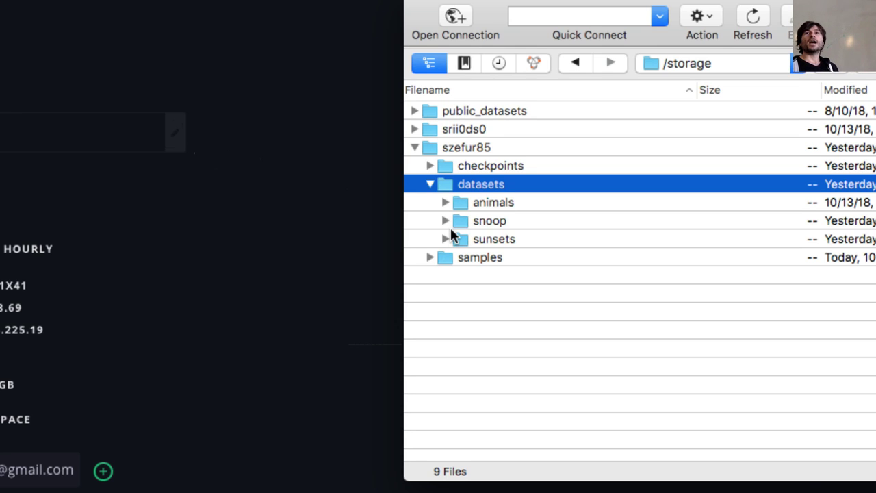
key(Up)
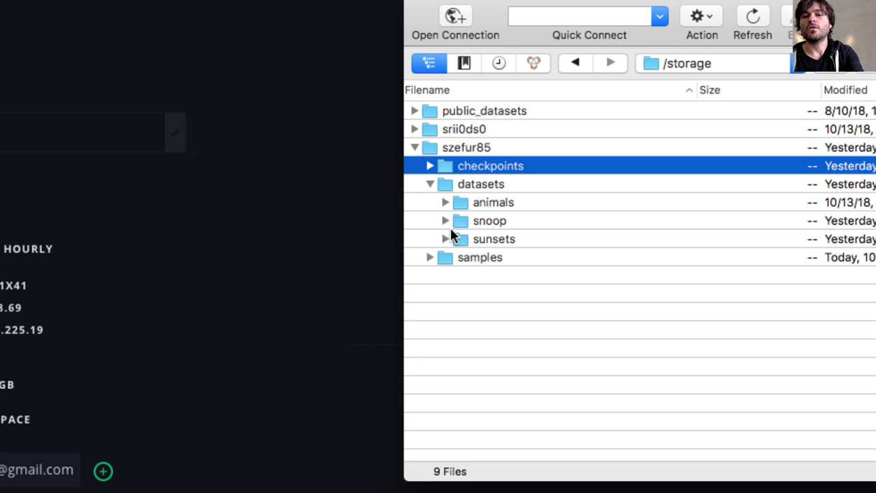
key(Down)
key(Up)
key(Down)
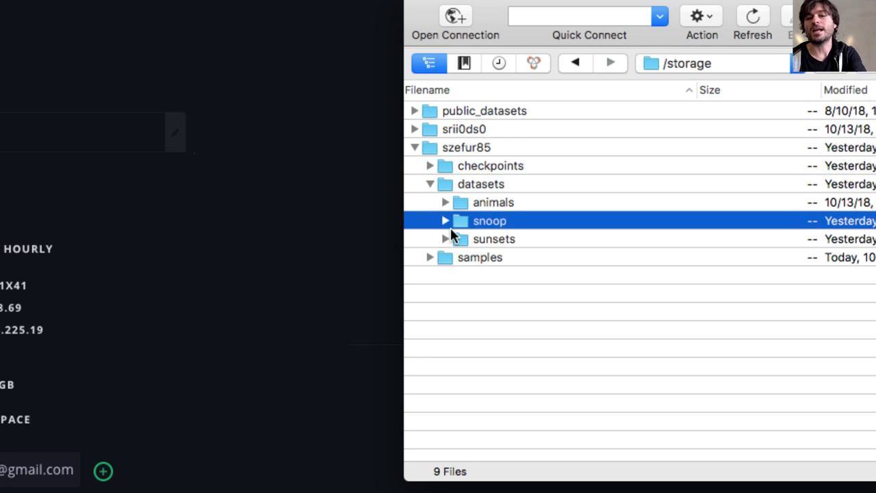
key(Down)
key(Down)
key(Down)
key(Up)
key(Up)
key(Up)
key(Up)
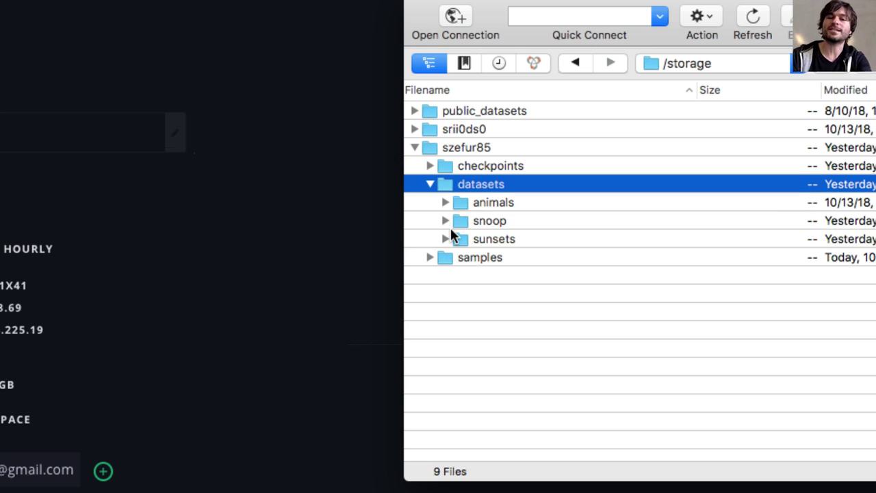
key(Left)
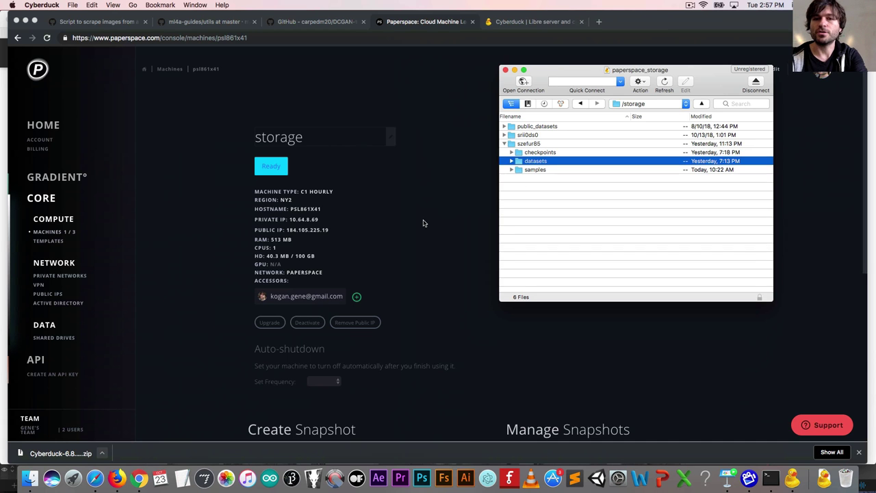
Switch to the Paperspace console in Chrome and open the Job Builder from Gradient's jobs page
click(423, 223)
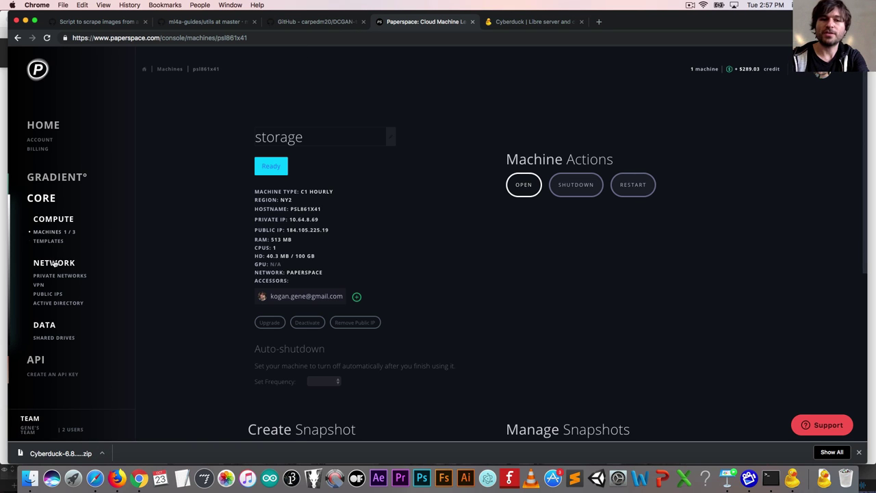
click(50, 182)
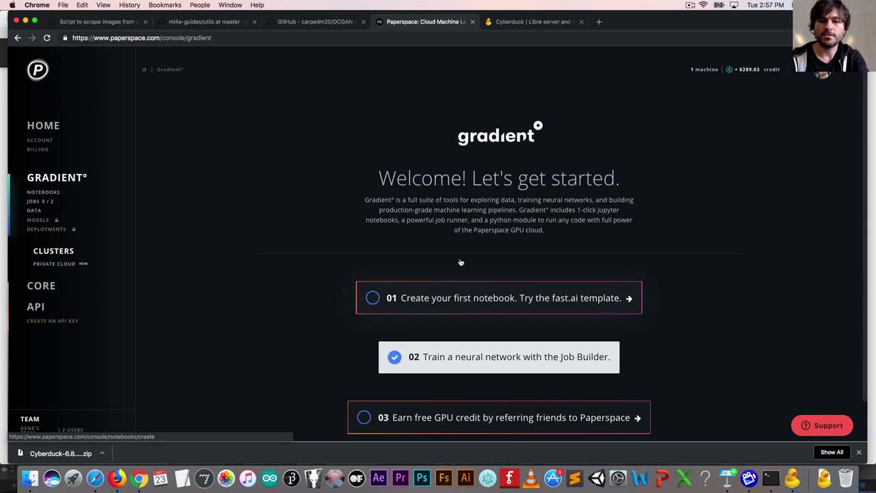
click(40, 200)
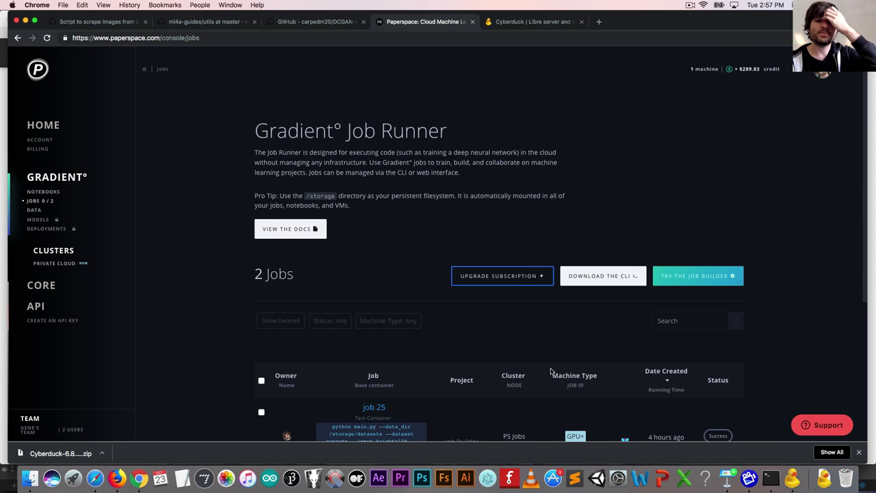
scroll(551, 371, down, 3)
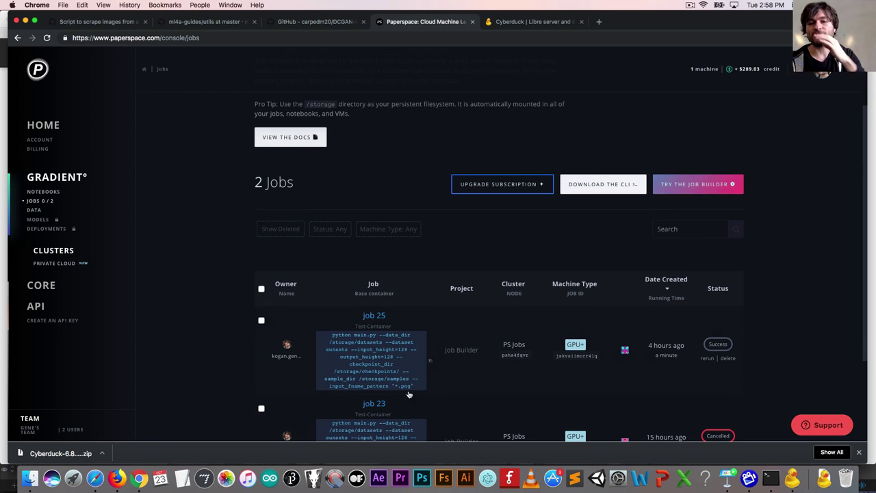
click(691, 186)
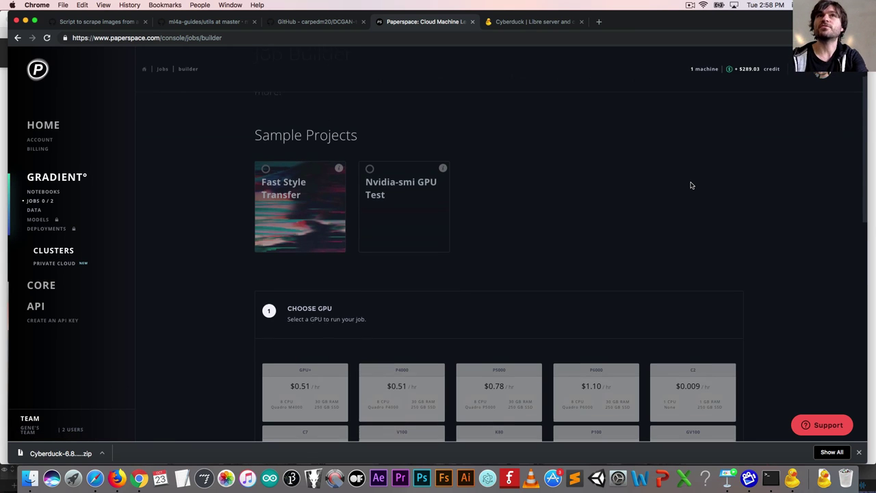
Select the Nvidia-smi GPU Test sample project in the Job Builder
scroll(691, 186, down, 3)
scroll(692, 185, up, 5)
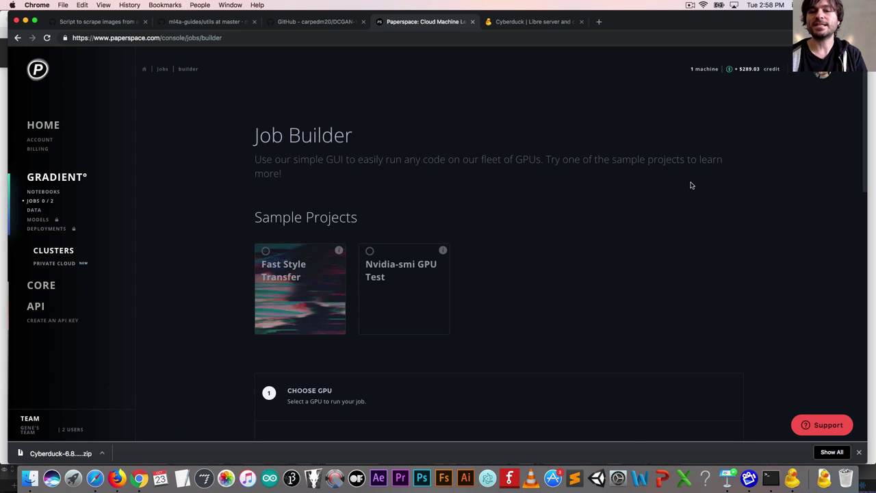
scroll(463, 239, down, 3)
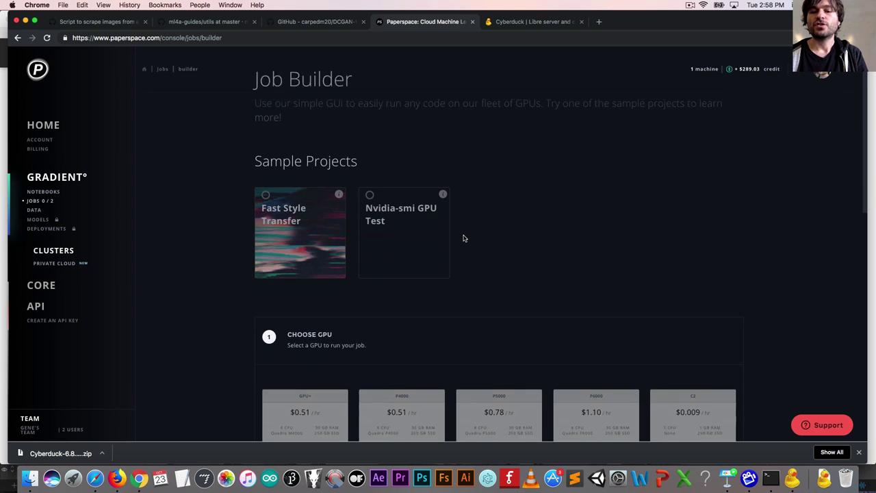
click(408, 206)
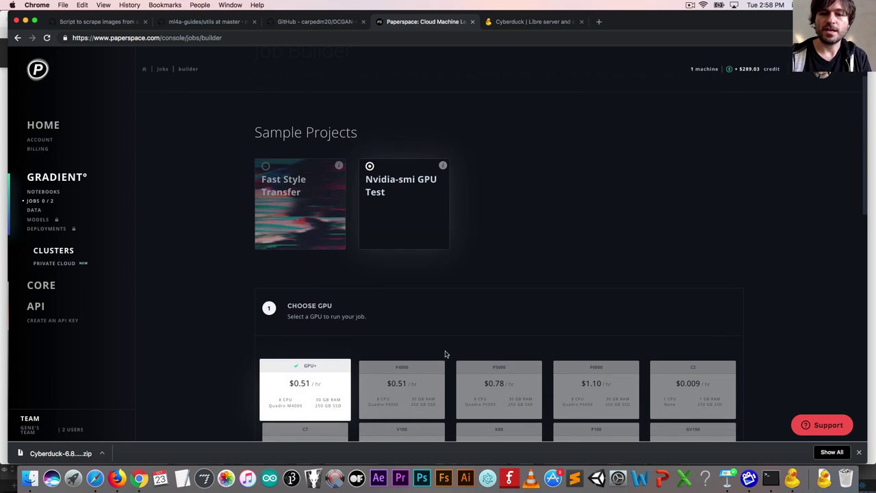
scroll(445, 363, down, 3)
scroll(445, 366, up, 3)
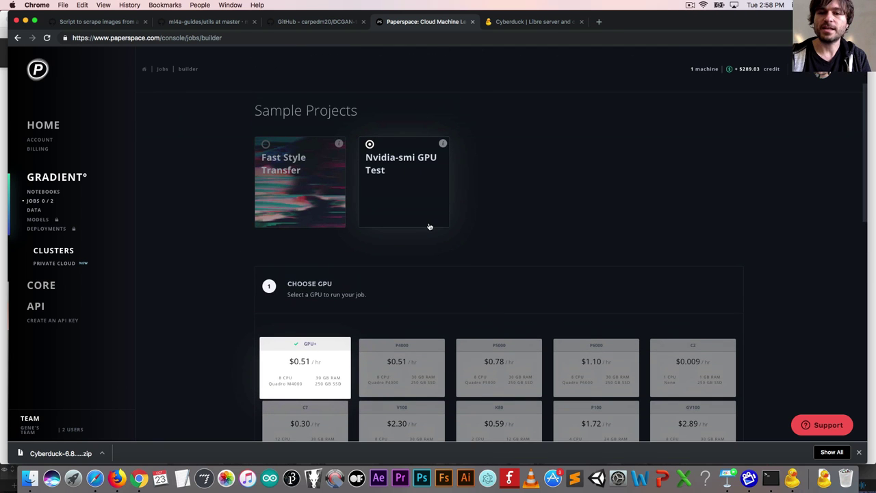
Examine the sample job's GPU choices, storage region, base image, workspace and command settings
scroll(429, 227, down, 4)
scroll(429, 226, down, 6)
scroll(429, 227, up, 5)
scroll(429, 227, down, 3)
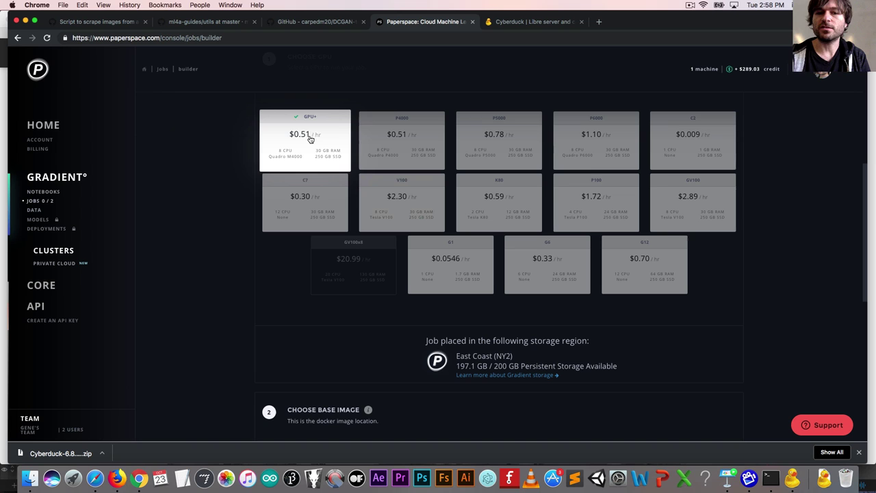
scroll(322, 141, down, 6)
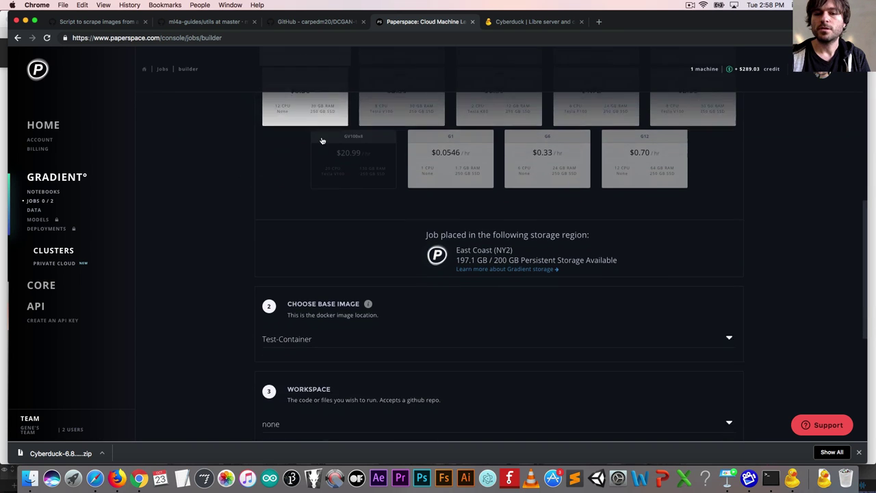
click(305, 264)
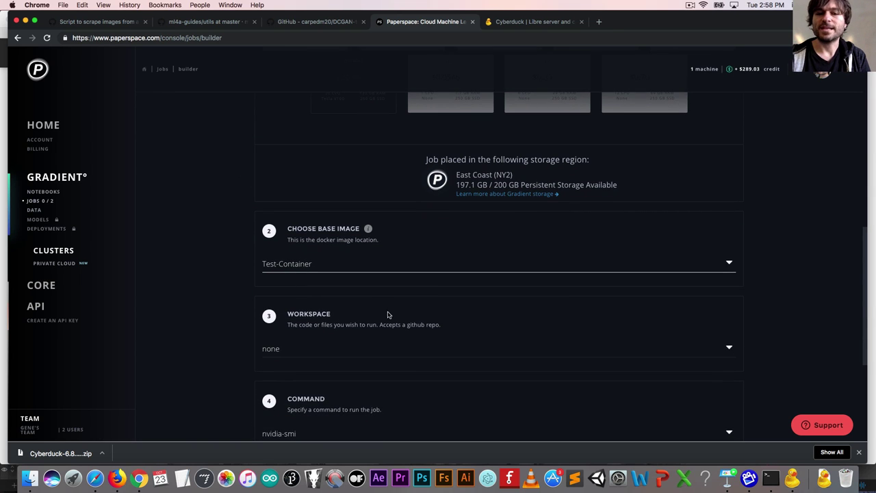
click(294, 348)
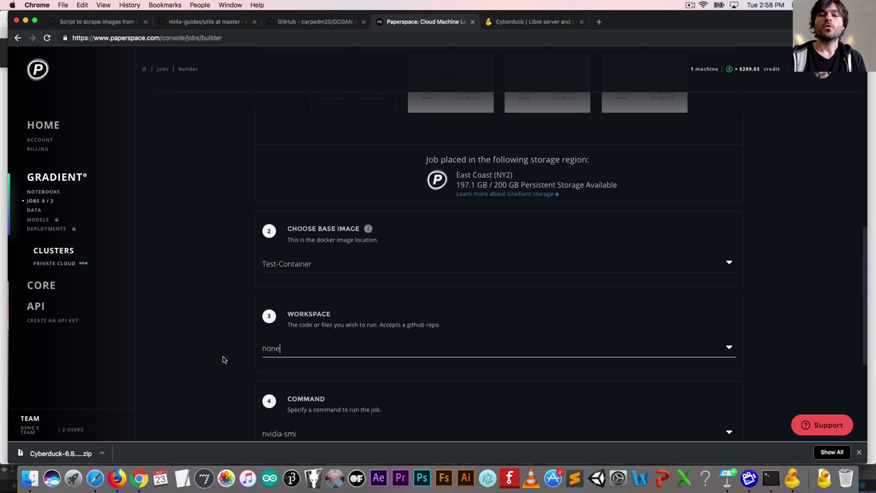
scroll(222, 360, down, 2)
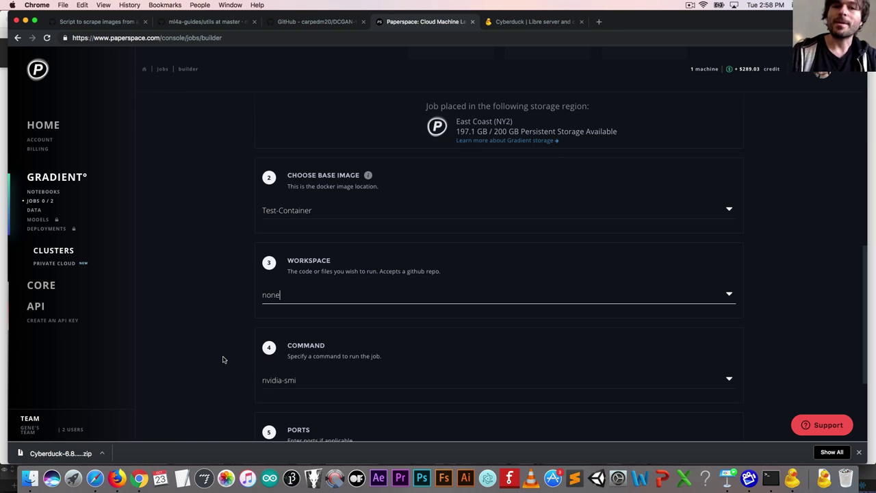
click(303, 24)
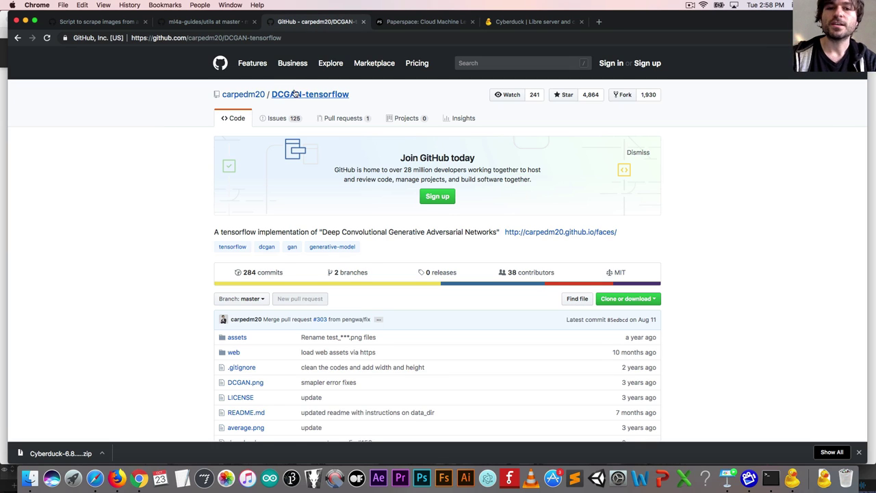
key(super+l)
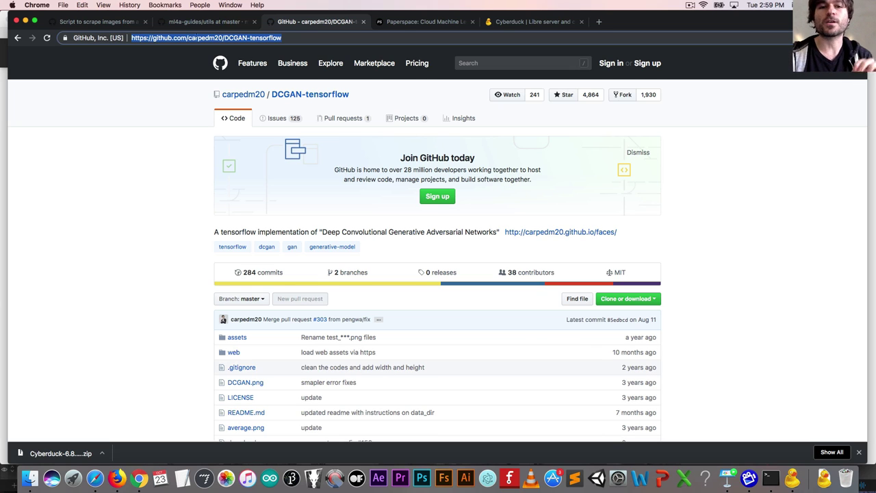
double_click(199, 38)
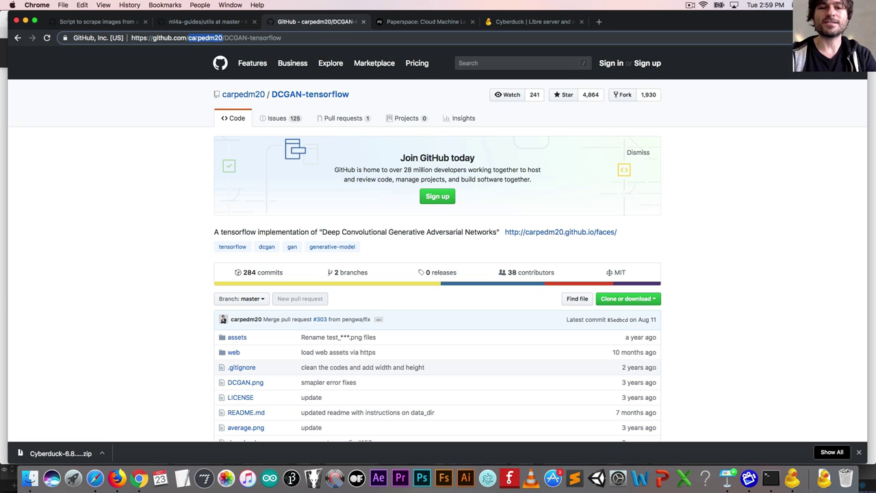
text(genekogan)
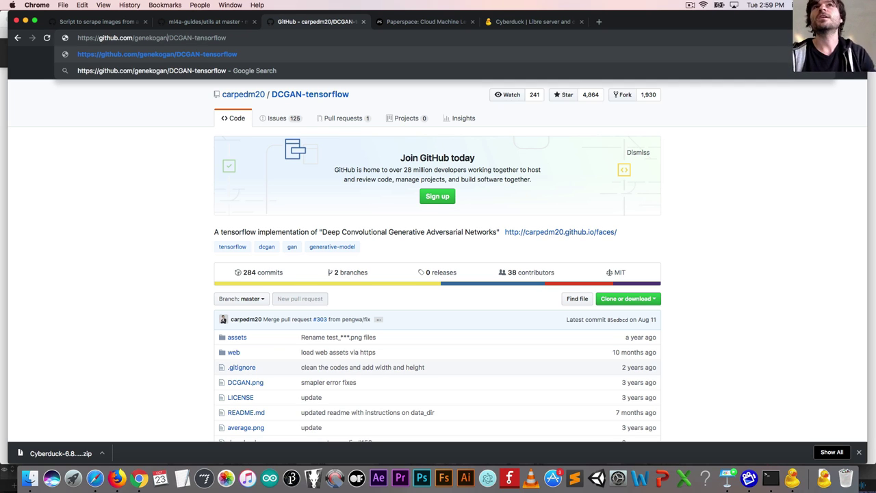
text(.git)
key(super+a)
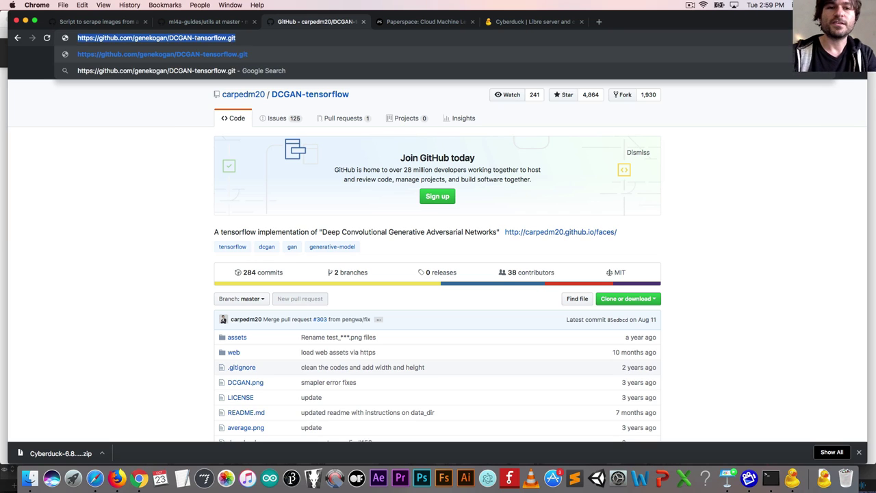
key(super+x)
key(super+v)
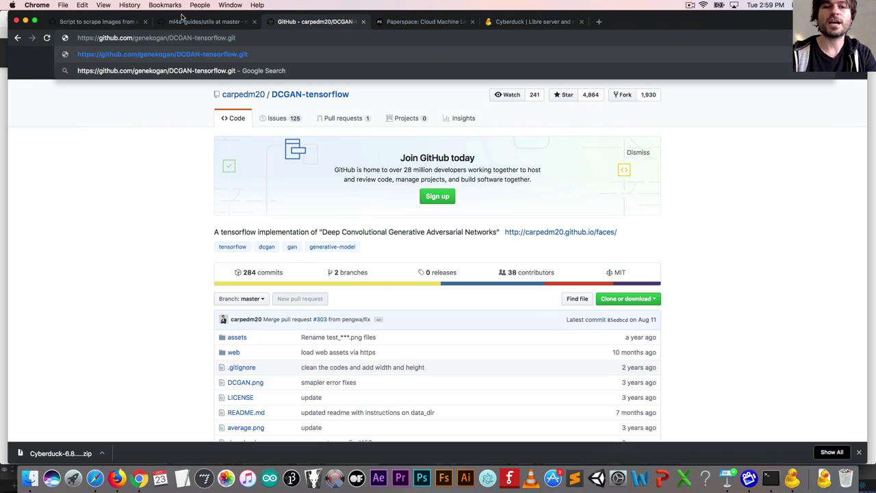
Replace the job's workspace value in the Job Builder with the copied repository address
click(202, 22)
click(460, 24)
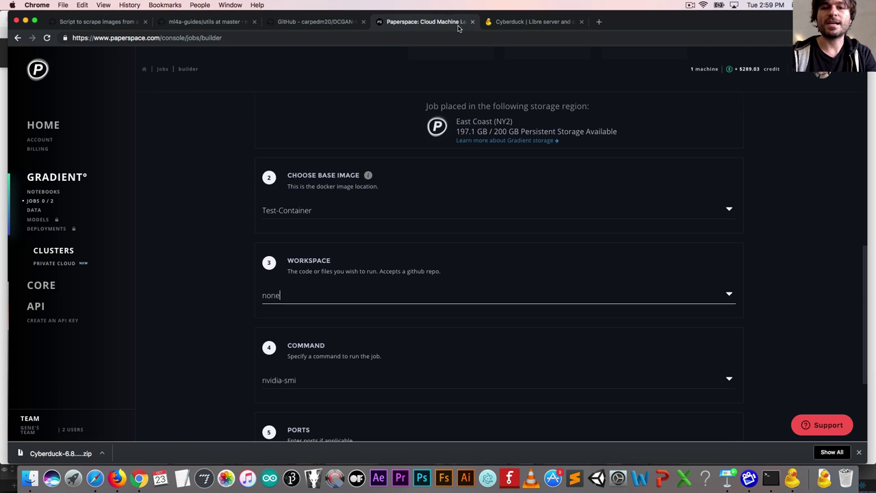
key(super+a)
key(super+v)
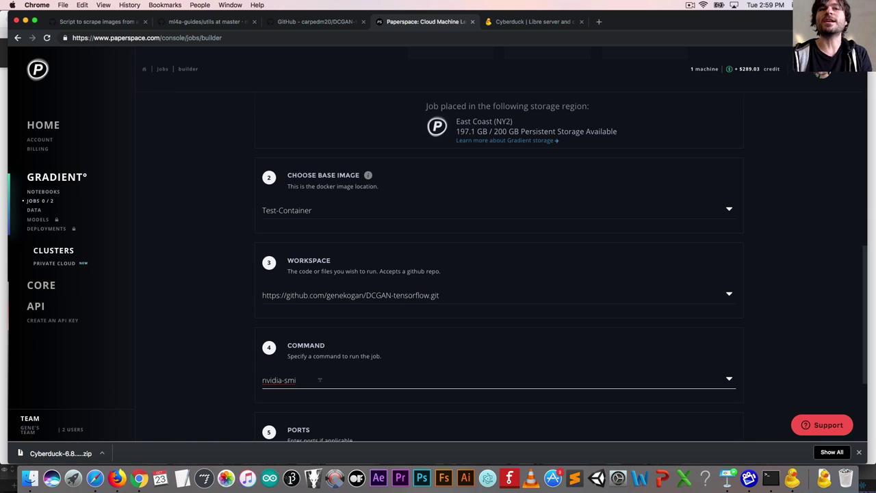
Find the training commands in the DCGAN-tensorflow README's usage section and highlight python main.py in the first one
click(304, 21)
scroll(298, 189, down, 5)
scroll(297, 189, down, 15)
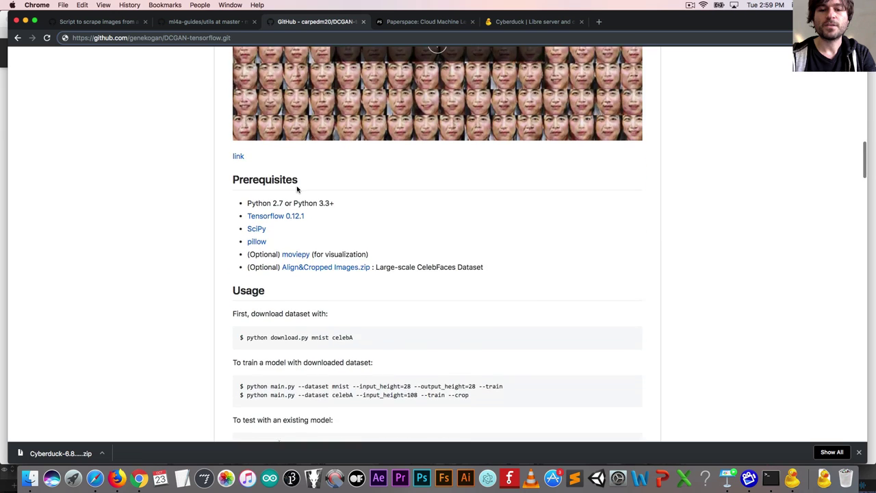
scroll(297, 185, down, 1)
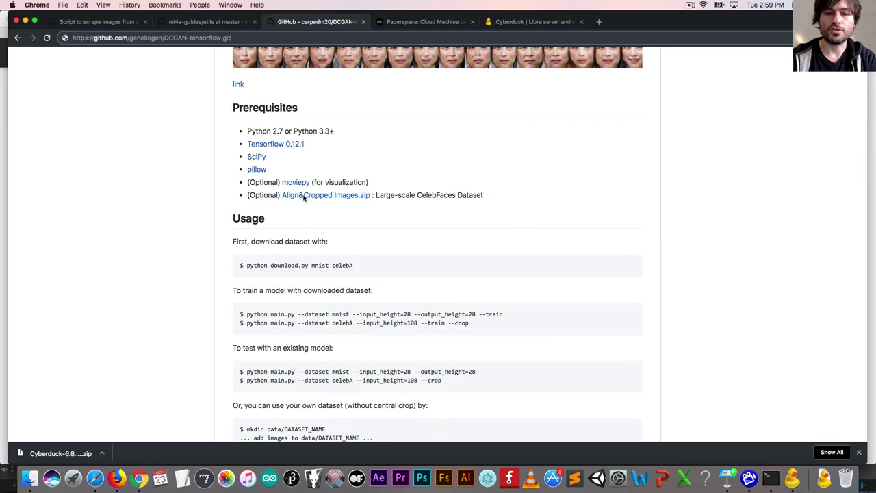
double_click(257, 314)
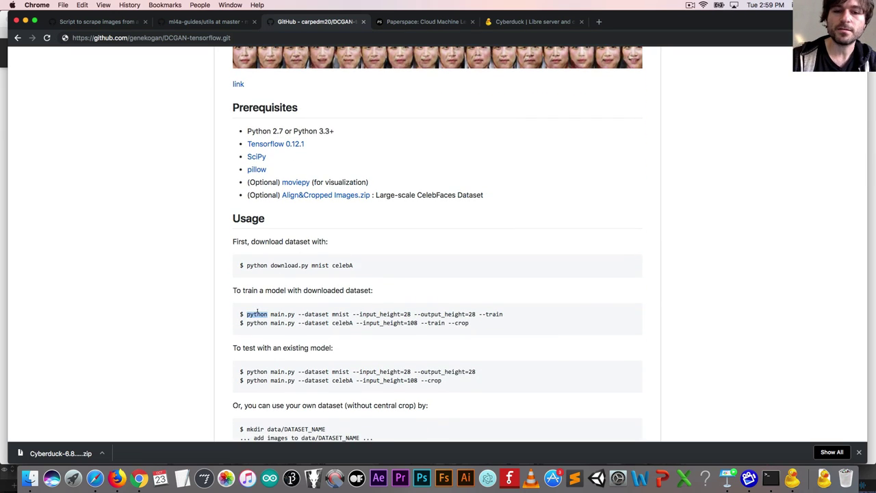
key(shift+Right)
key(shift+Right)
key(shift+Right)
key(shift+Right)
key(shift+Right)
key(shift+Right)
key(shift+Right)
key(shift+Right)
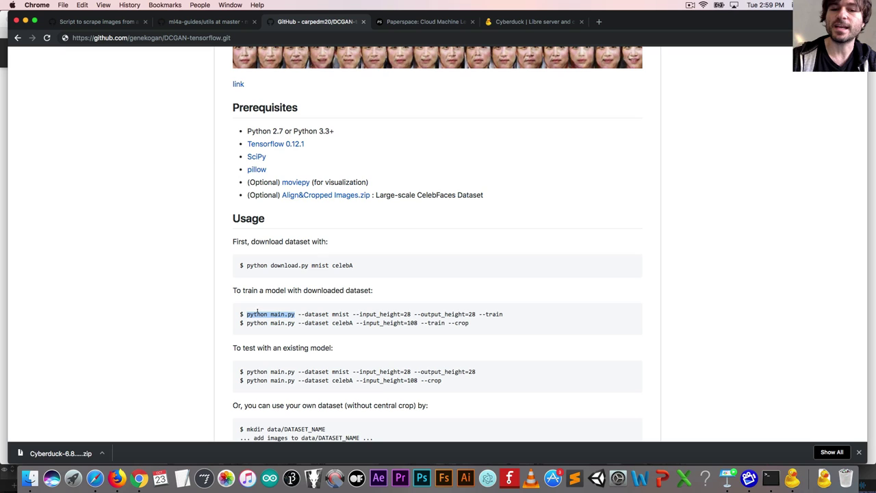
Replace the job's command in the Job Builder with python main.py --dataset
click(422, 26)
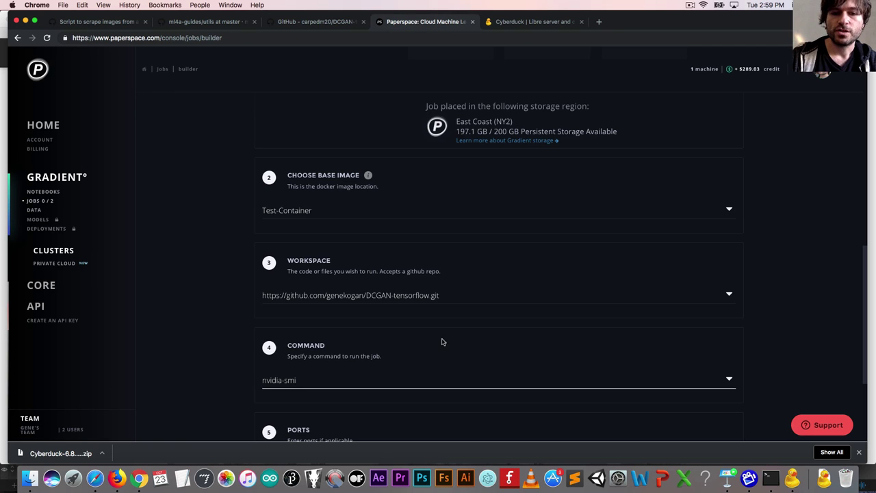
key(Tab)
text(python main.py --)
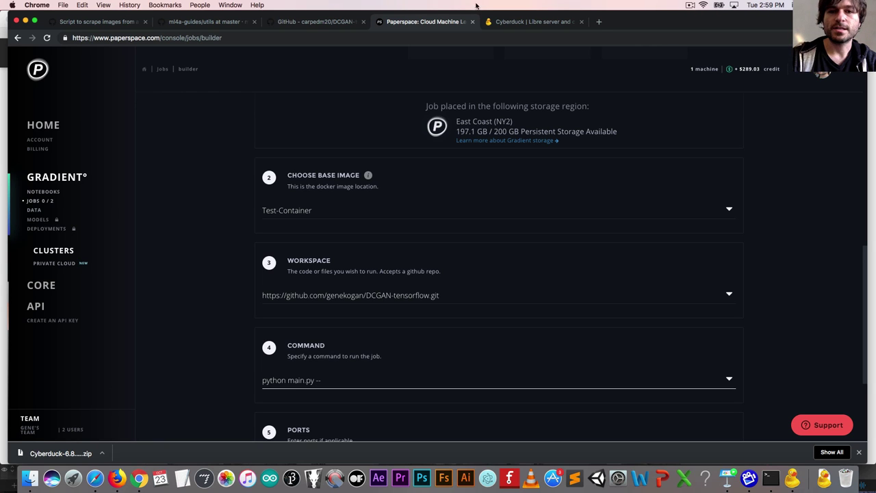
click(330, 26)
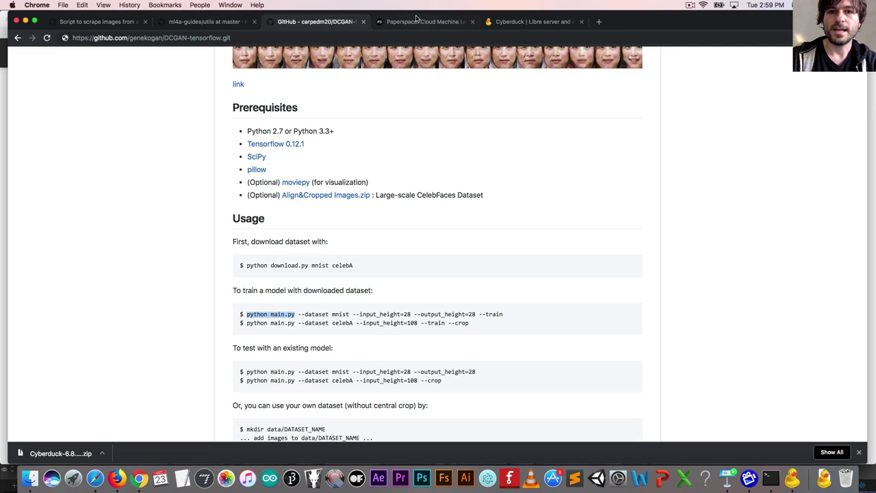
click(415, 22)
text(--datas)
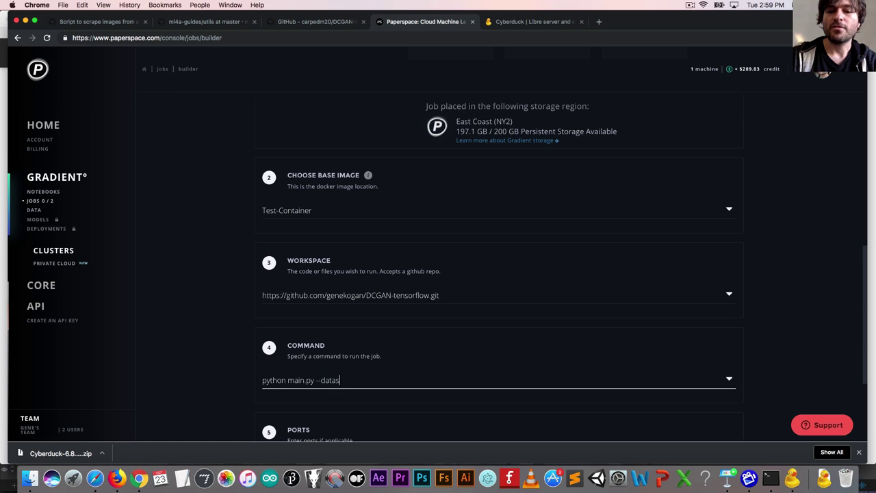
text(et)
Check the dataset folder names in Cyberduck, and extend the job command with sunsets --data_dir /storage/
key(super+Tab)
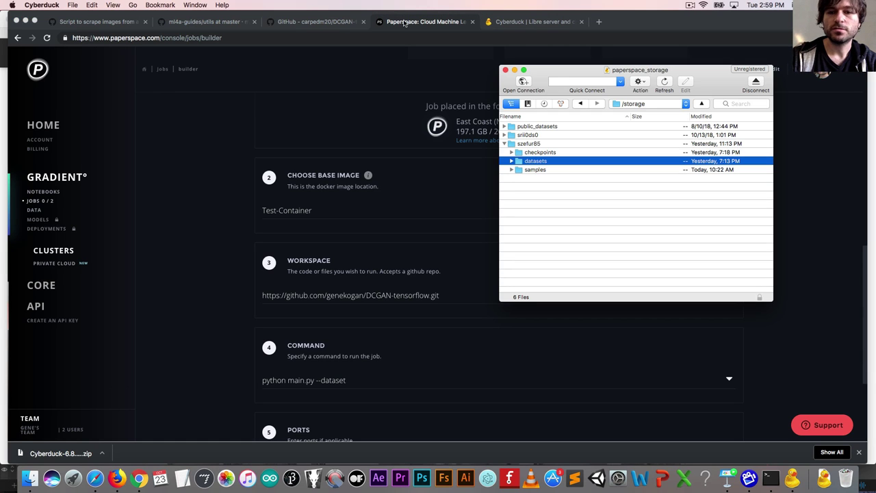
key(Right)
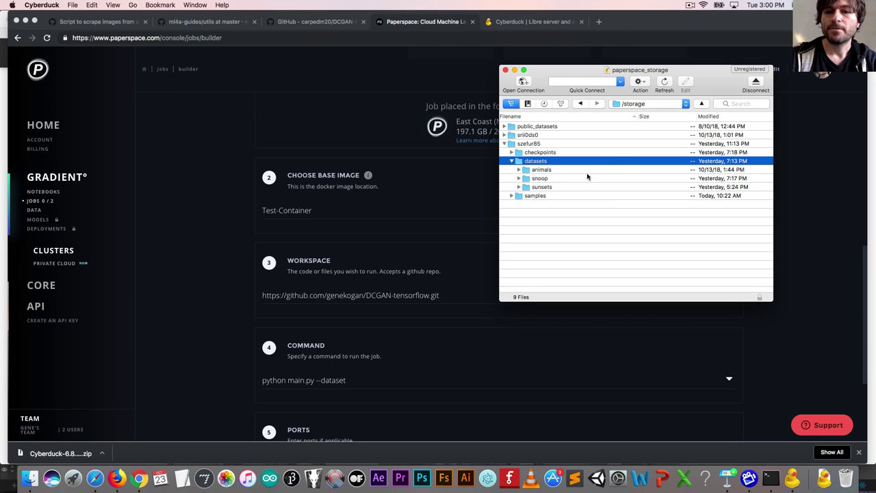
click(552, 186)
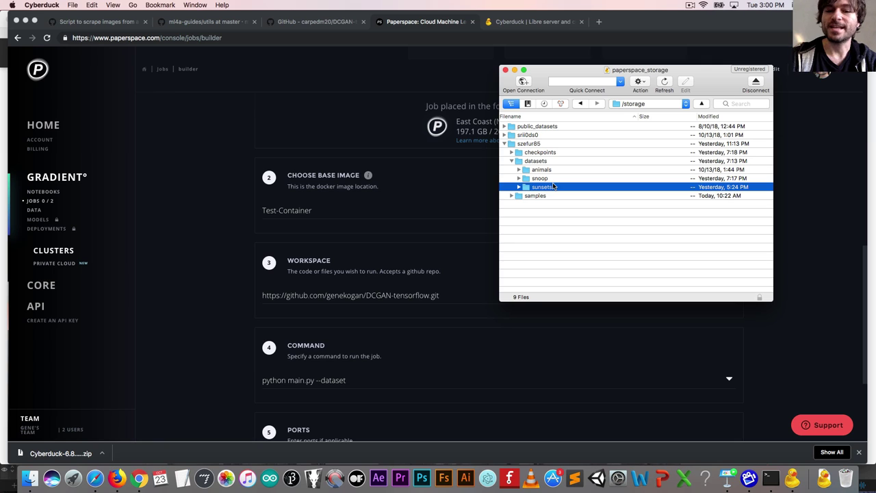
click(410, 378)
text(sunsets)
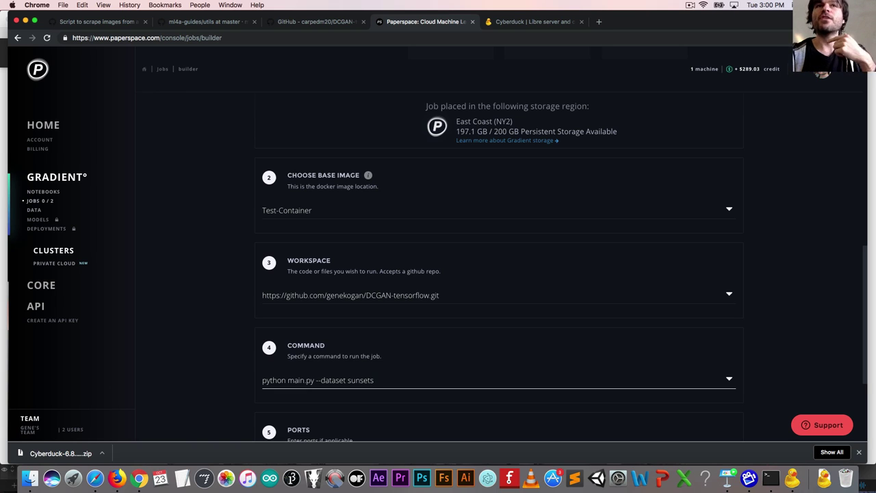
text(--data_dir)
text( /storage/)
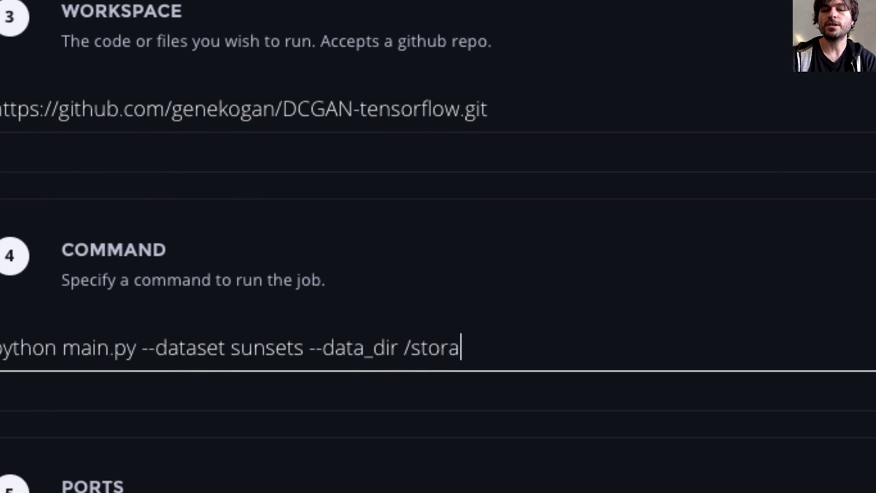
Review the szefur85 folder structure in Cyberduck, and complete the job command's data directory as /storage/datasets
key(super+Tab)
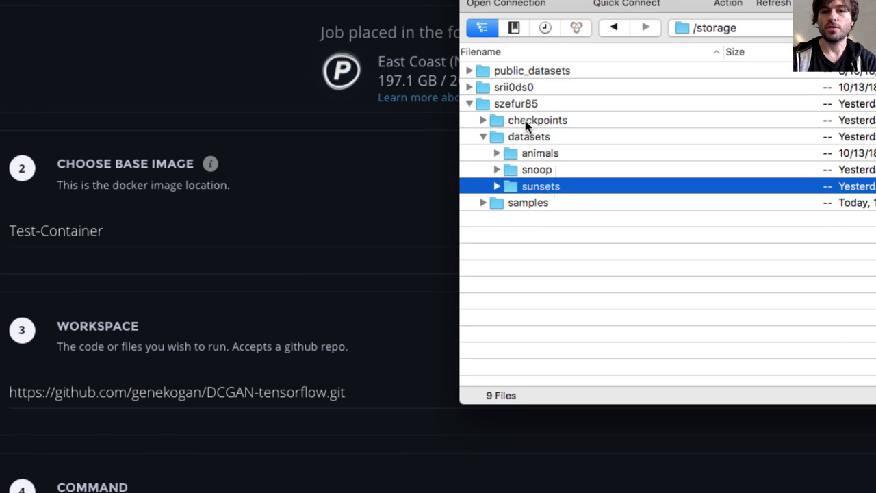
click(534, 154)
key(Left)
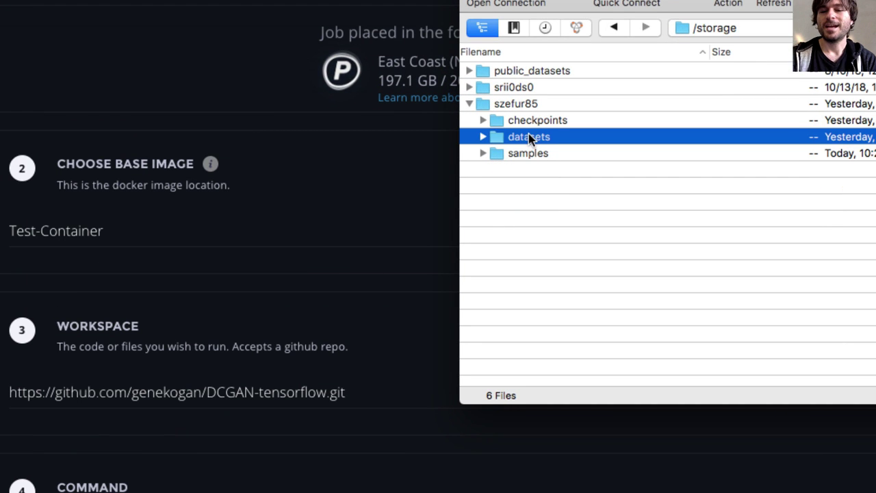
key(Left)
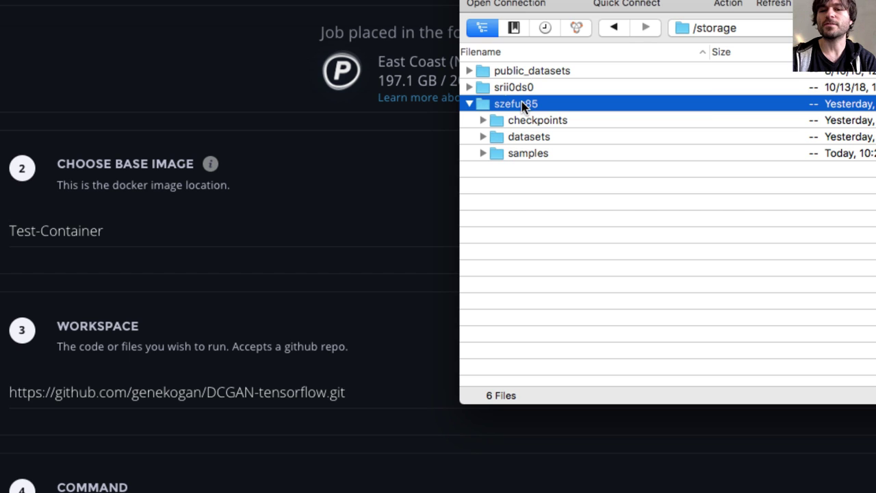
click(521, 102)
click(522, 104)
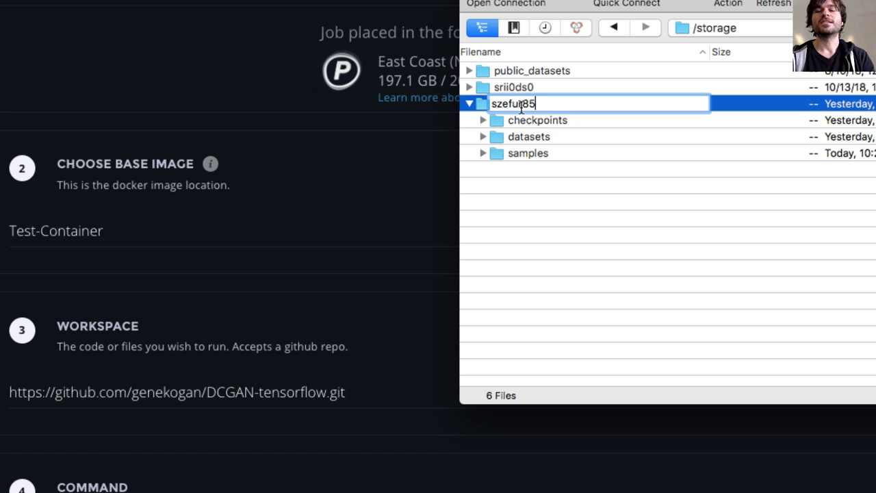
click(551, 191)
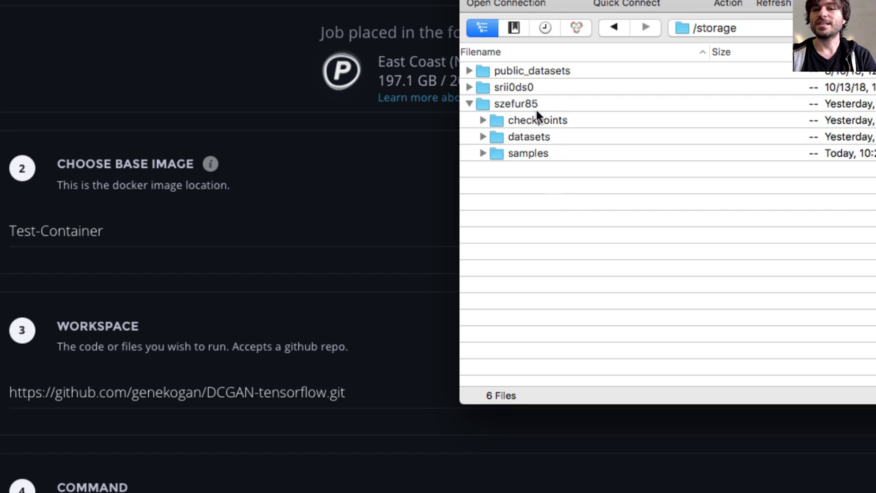
click(538, 108)
click(537, 153)
click(537, 138)
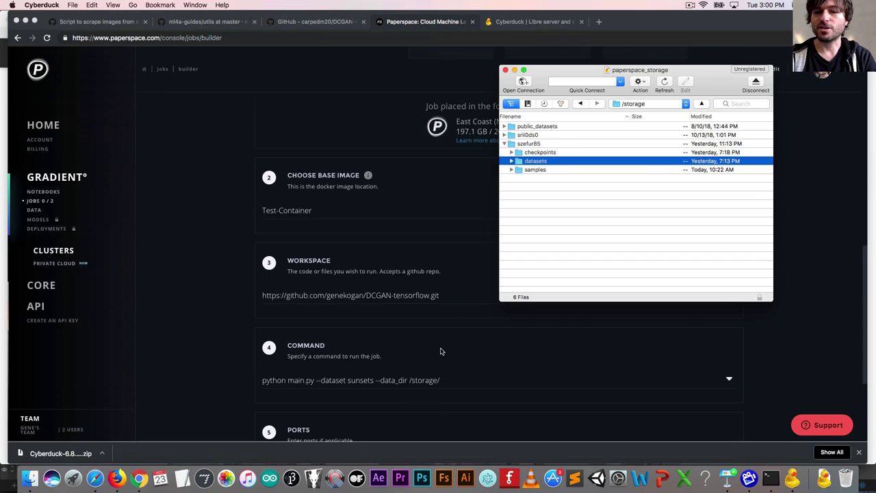
click(446, 380)
text(datasets)
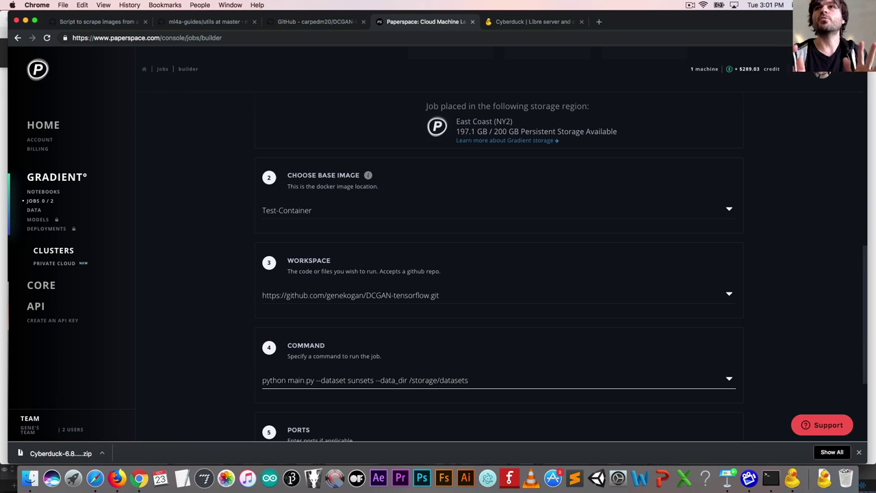
Append --input_height 128 --input_width 128 to the job command
text(input)
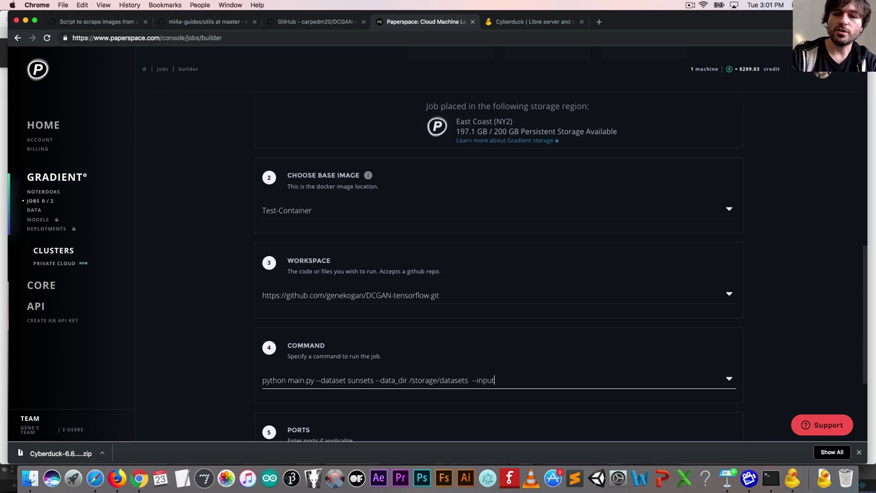
text(_height 128 -)
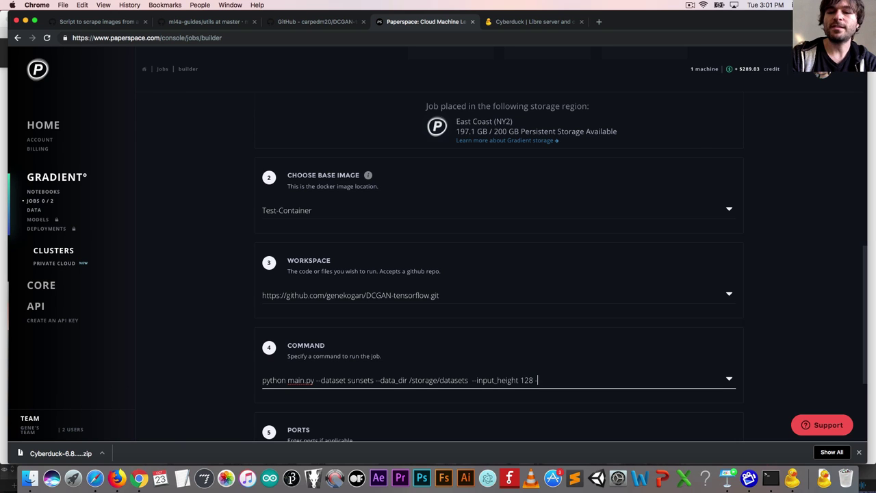
text(-input_wei)
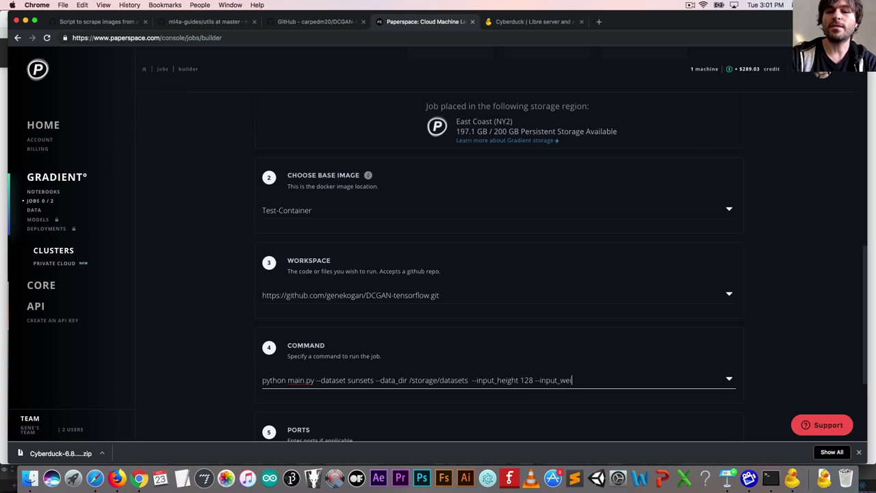
text(dth 128)
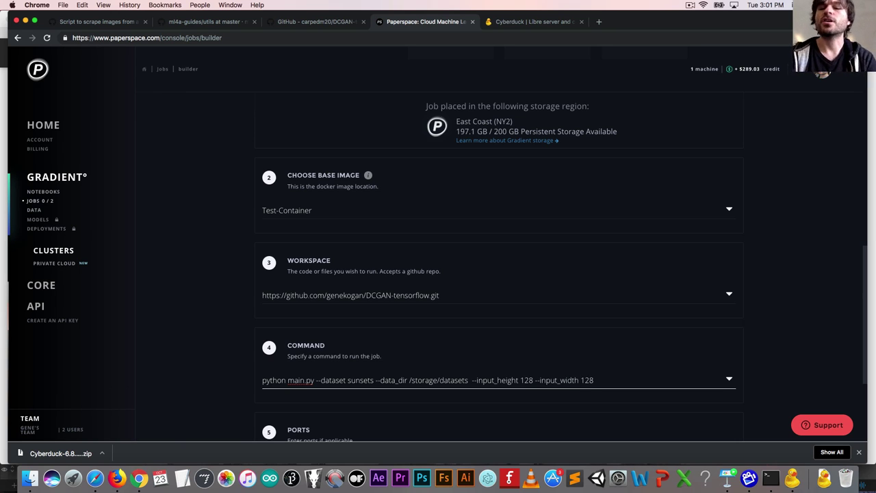
Replace the input width option at the end of the job command with --output_height 128
key(BackSpace)
key(BackSpace)
key(BackSpace)
key(BackSpace)
key(BackSpace)
key(BackSpace)
key(BackSpace)
key(BackSpace)
key(BackSpace)
key(BackSpace)
key(BackSpace)
key(BackSpace)
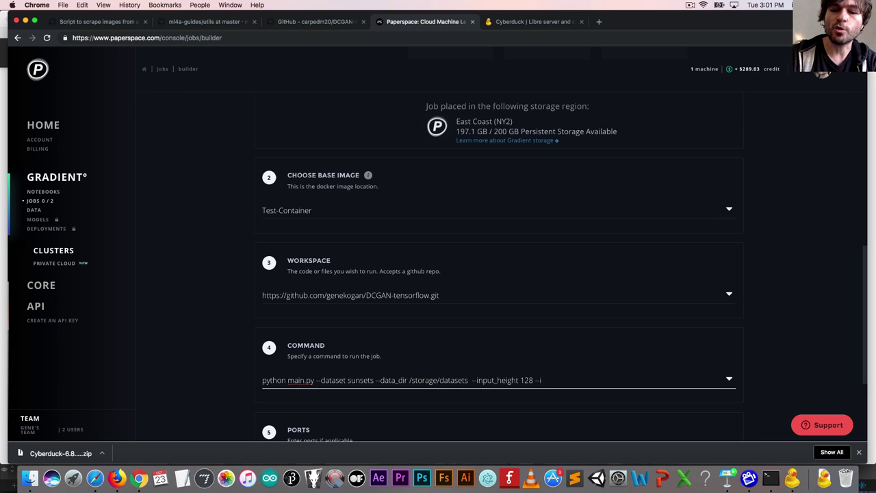
text(nput_height 128 --output)
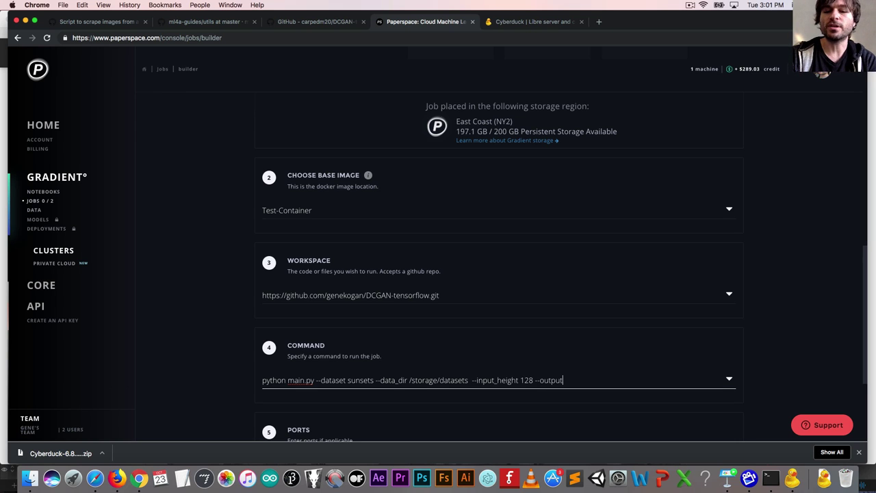
text(_height 128)
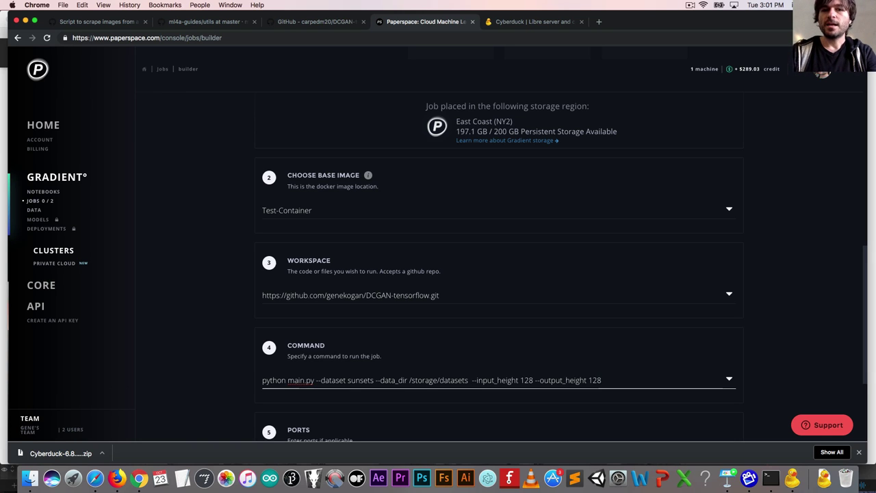
Open the Gradient jobs list in a separate tab, review the commands of the earlier jobs, and return to the job builder
super+click(53, 179)
click(527, 21)
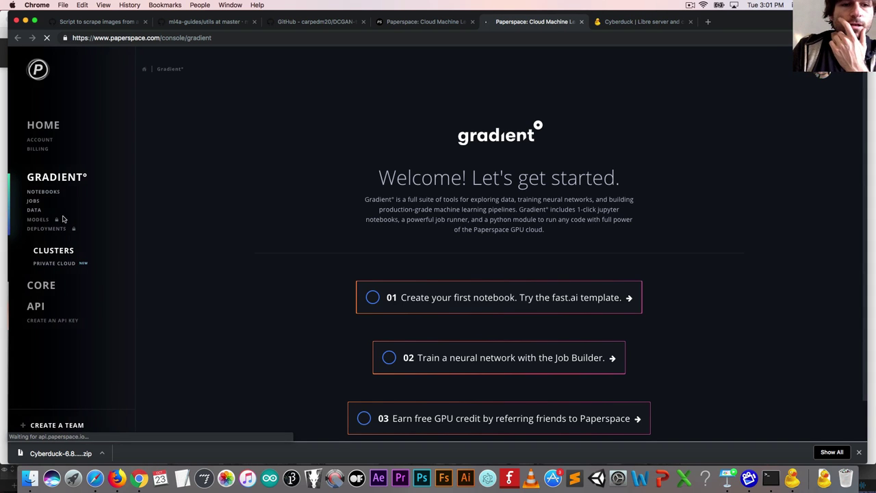
click(39, 200)
scroll(393, 350, down, 5)
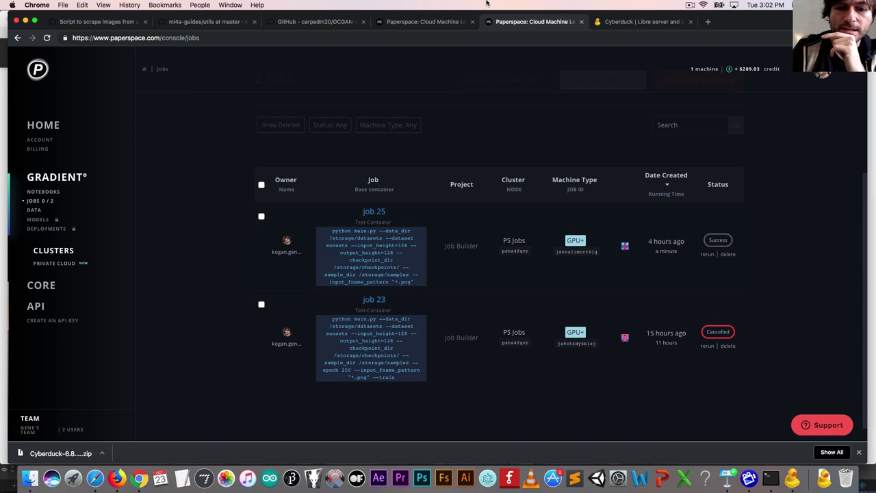
click(431, 21)
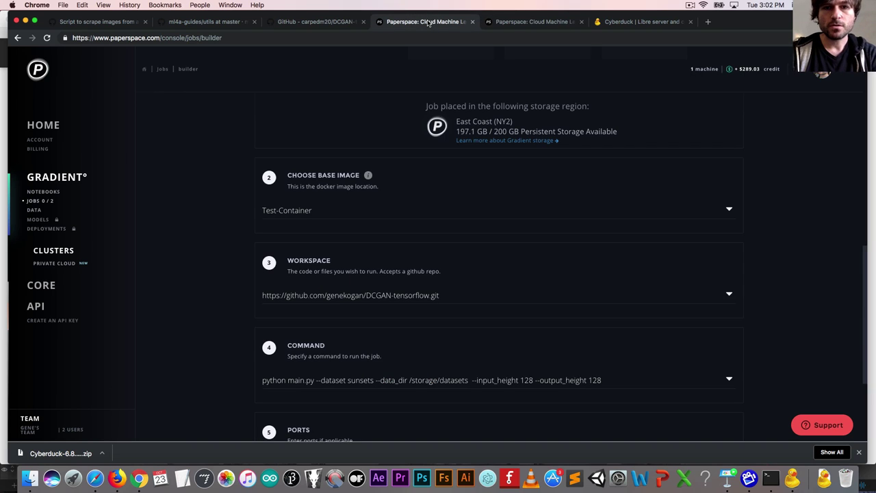
Append --checkpoint_dir /storage/checkpoints to the job command
click(606, 382)
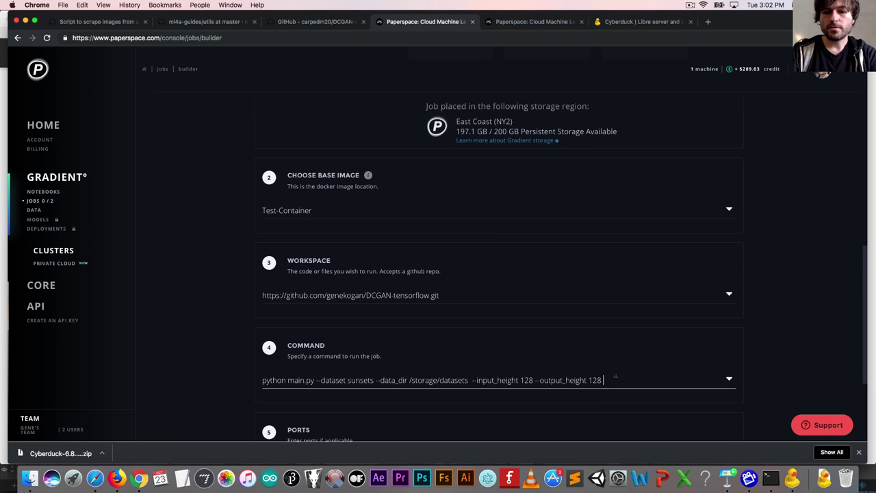
text(--)
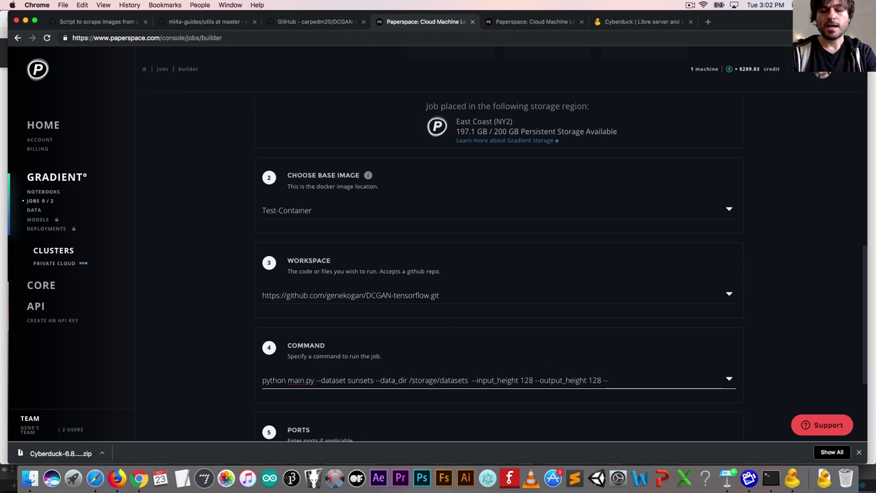
text(checkpoint_dir)
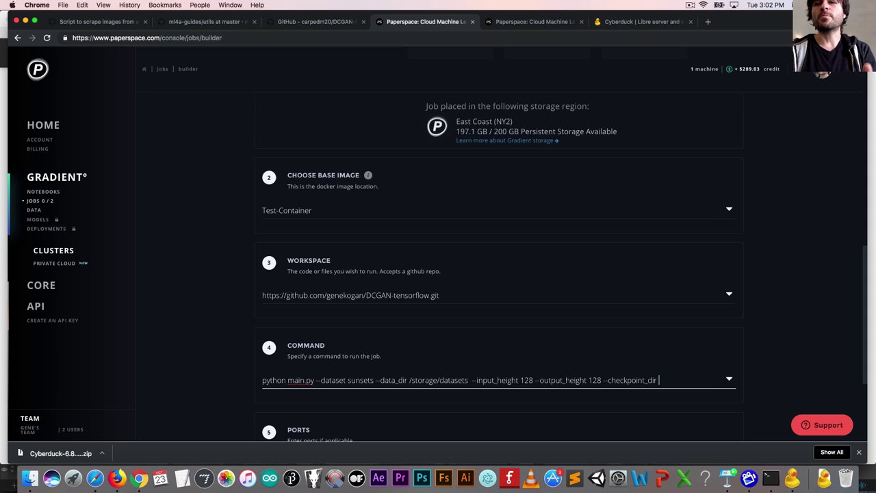
text( /storage/)
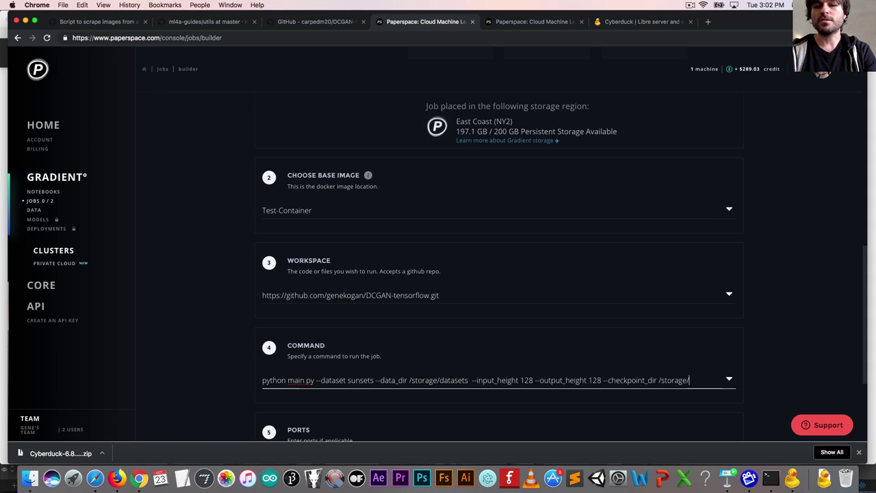
text(checkpoints)
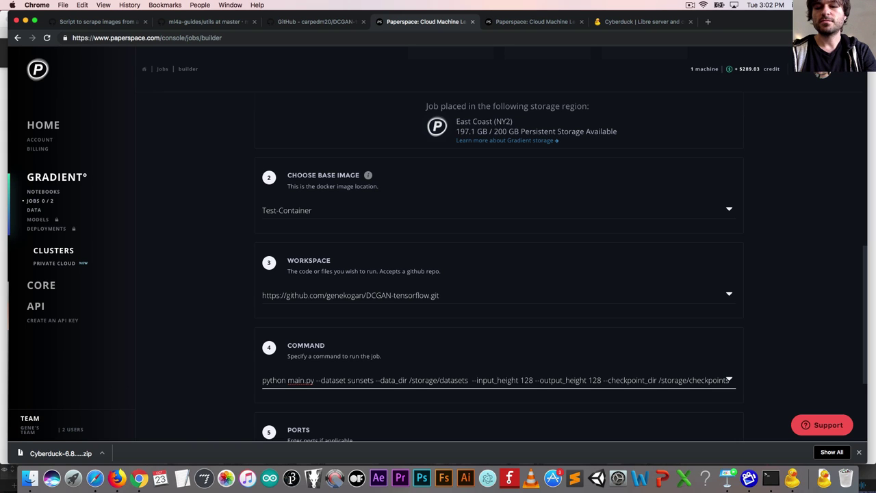
Append --sample_dir /storage/samples to the job command
text( --samp)
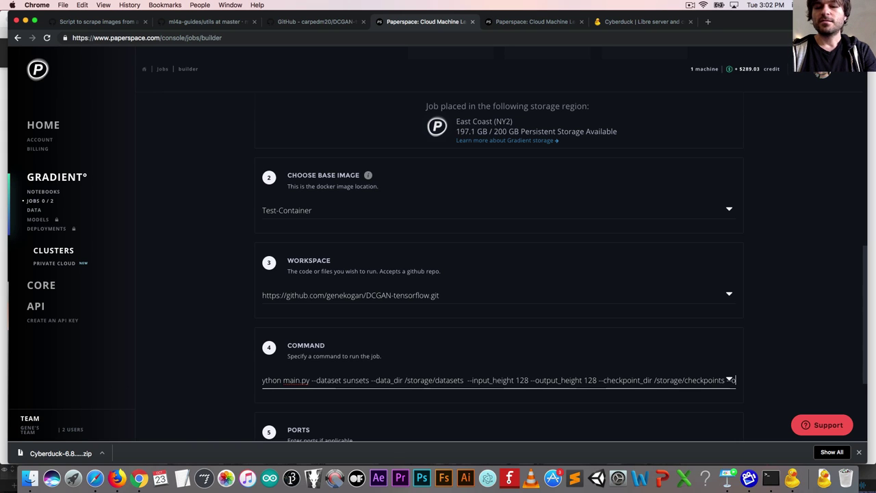
text(le_dir)
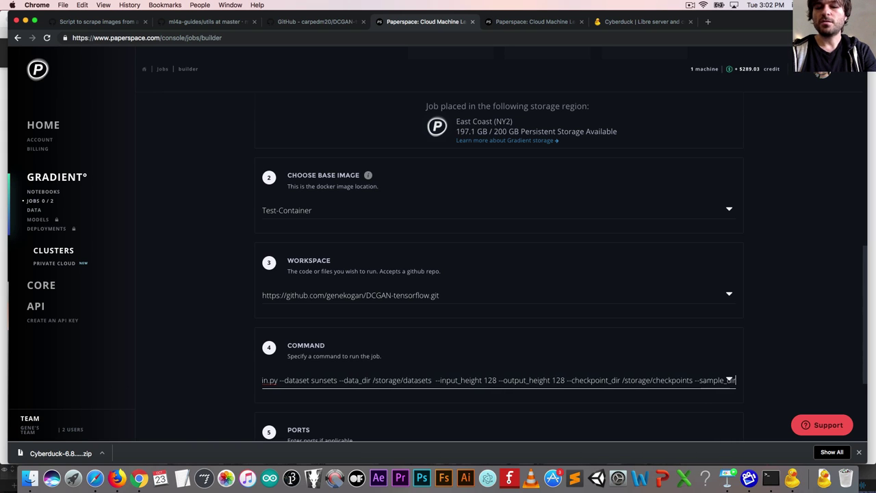
text( /storage)
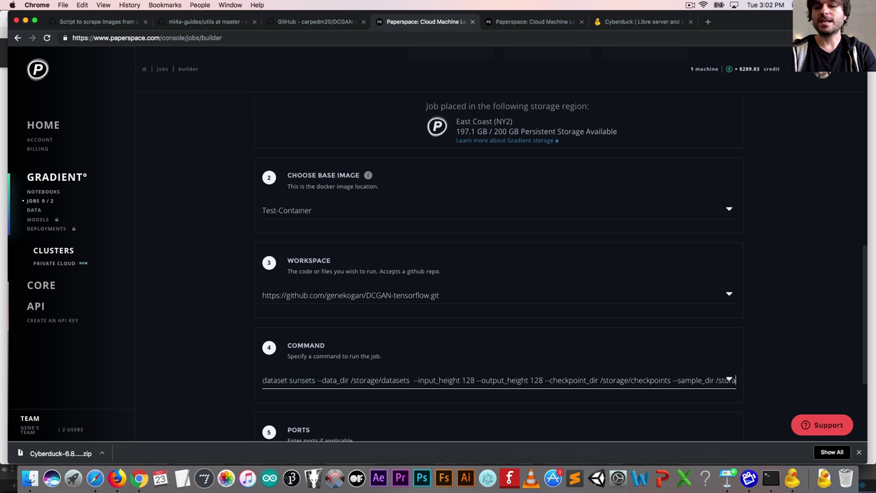
text(/samples --)
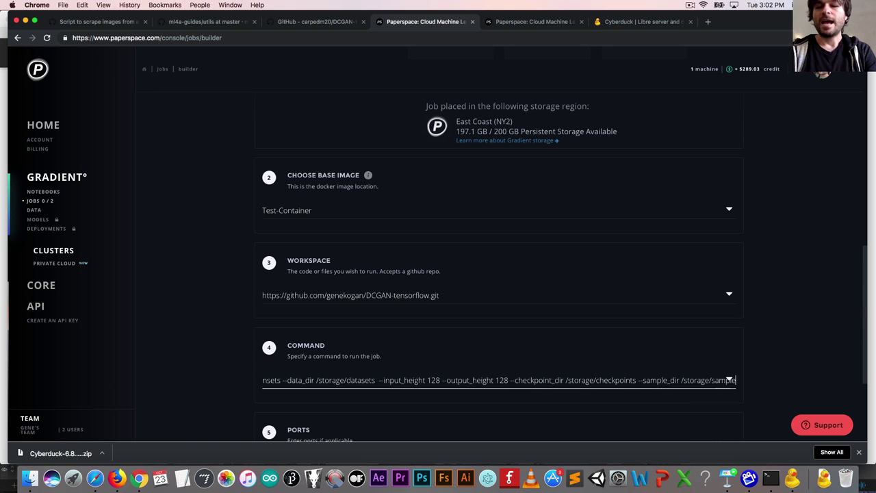
Finish the job command with --epoch 5 --train
text(epoch)
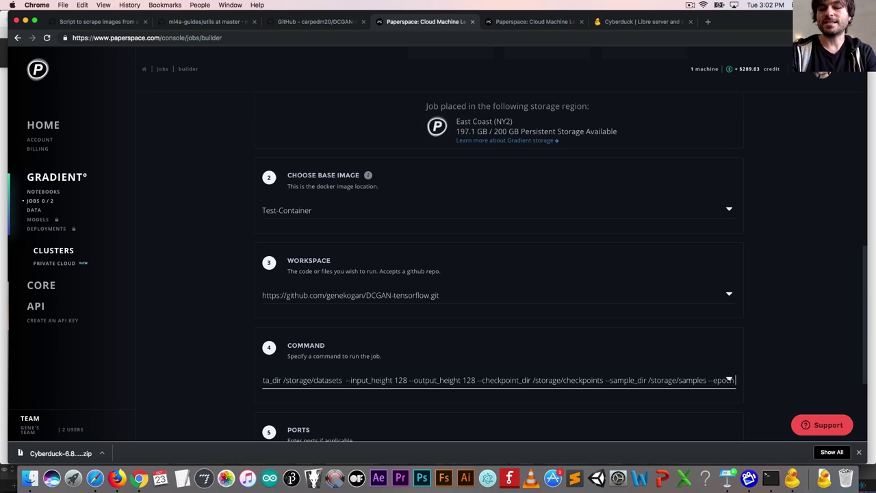
text(s)
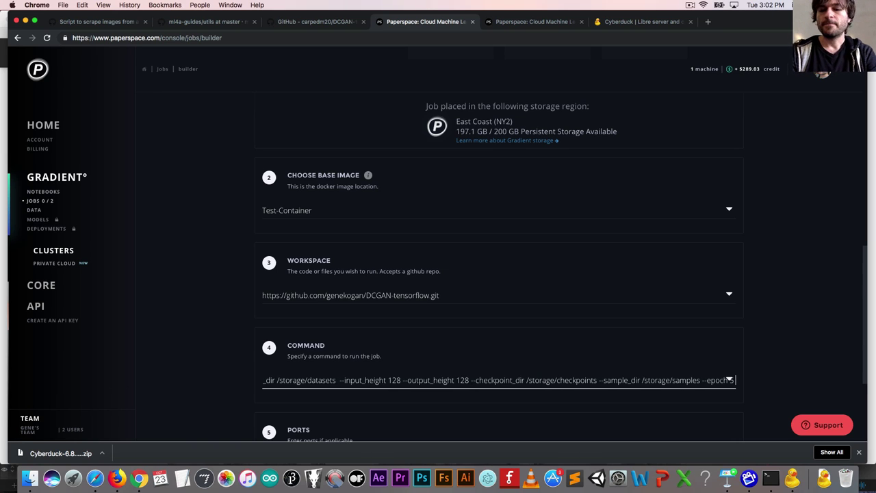
key(BackSpace)
key(BackSpace)
text(5 --train)
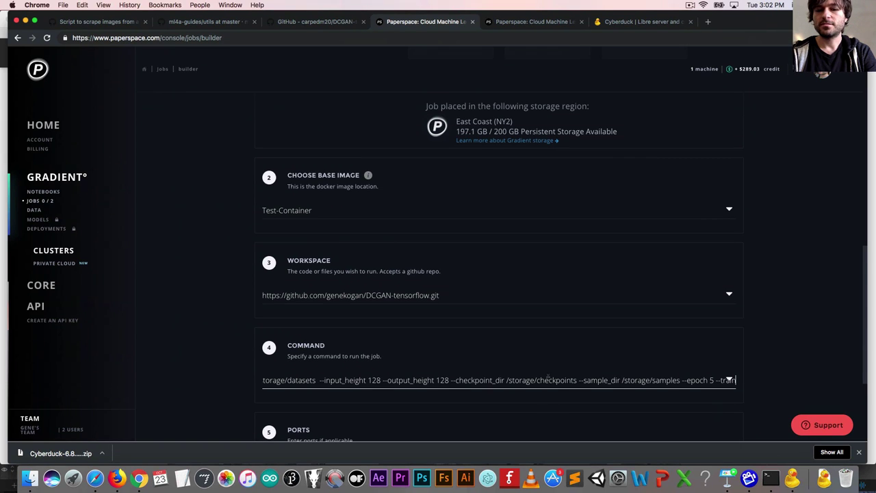
Copy the whole job command into the browser's address bar to read it in full, and discard the pasted text
key(super+a)
key(super+c)
click(121, 37)
key(super+v)
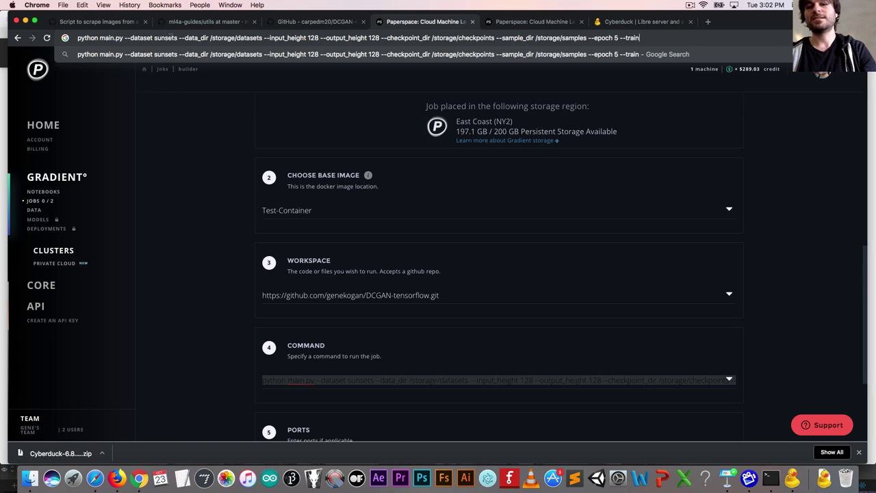
key(Escape)
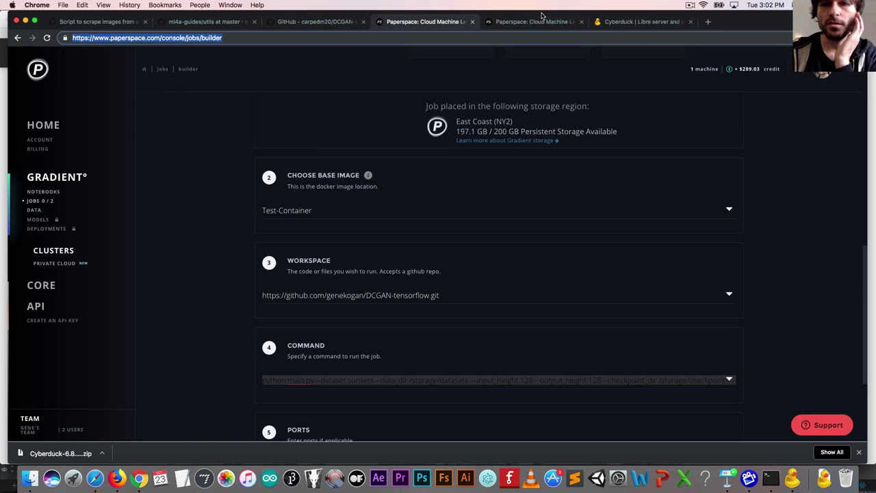
Revisit the earlier jobs' commands, and switch to Cyberduck to check the image file type inside the sunsets dataset folder
click(541, 19)
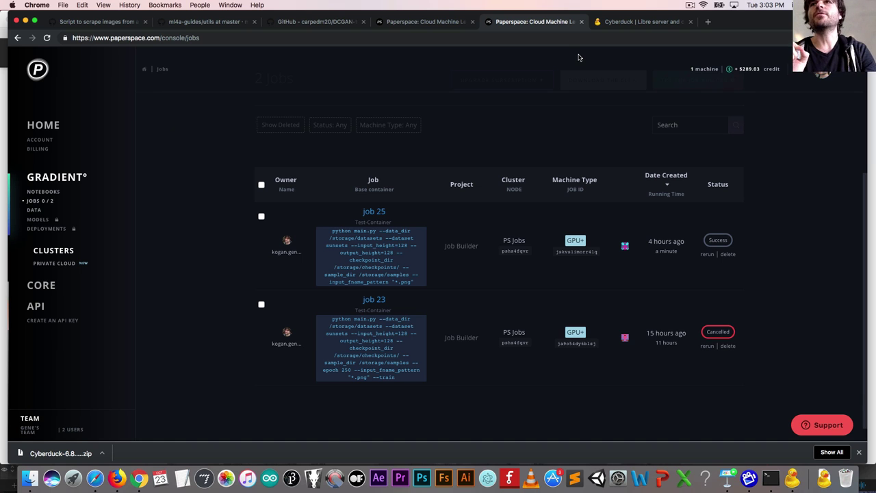
key(super+Tab)
key(super+Tab)
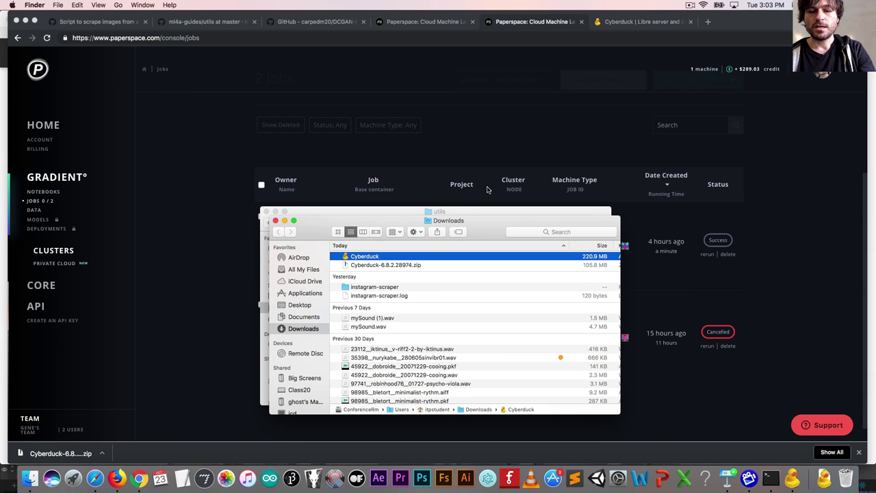
key(super+Tab)
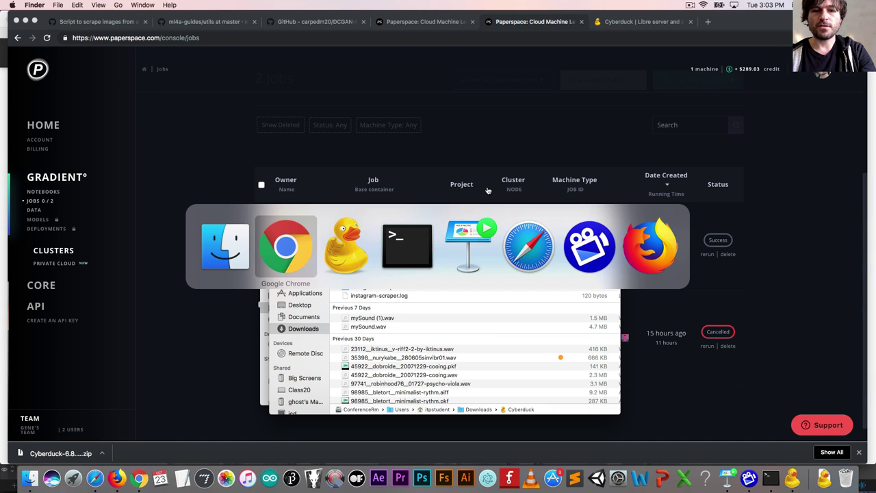
key(super+Tab)
key(Up)
key(Down)
key(Right)
key(Down)
key(Down)
key(Down)
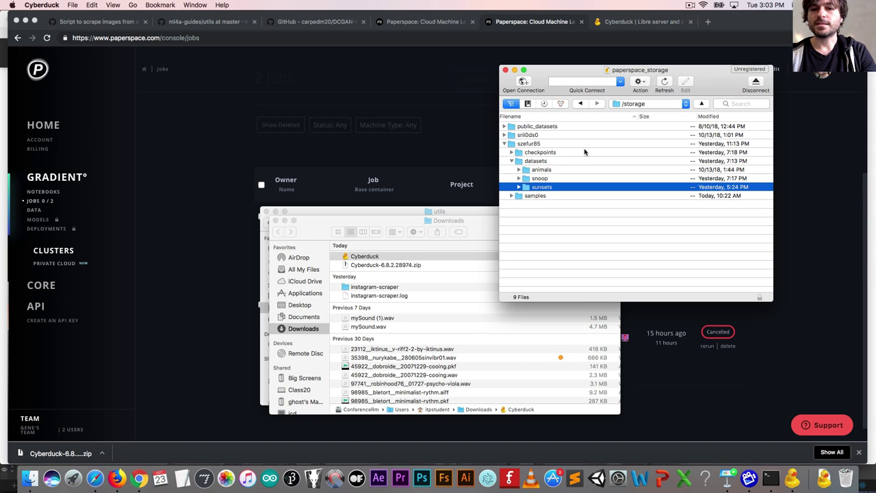
key(Right)
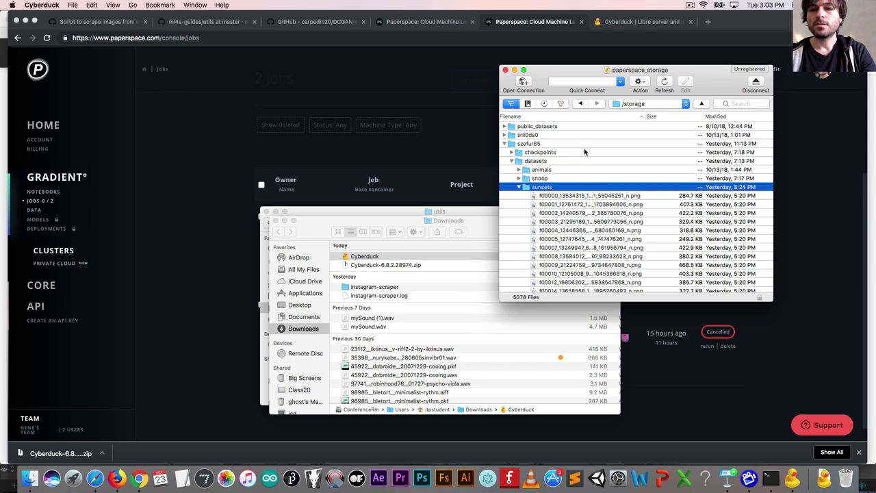
key(Left)
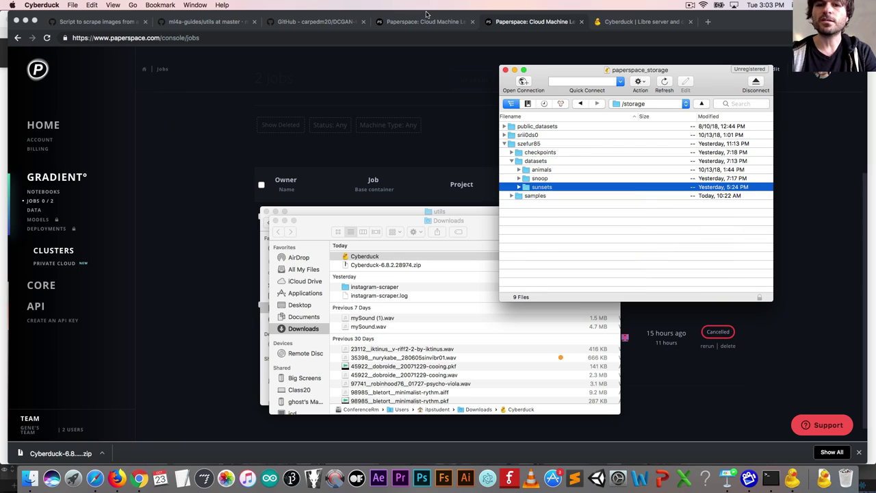
Open main.py in the DCGAN-tensorflow GitHub repository and examine the input_fname_pattern flag and its default file extension
click(317, 22)
scroll(327, 102, down, 5)
scroll(290, 230, up, 20)
scroll(297, 228, down, 2)
click(239, 354)
scroll(336, 366, down, 8)
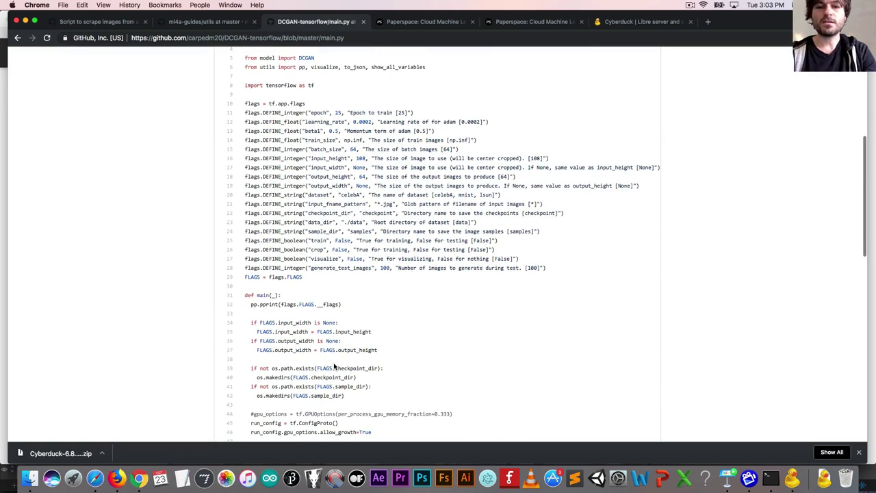
double_click(321, 203)
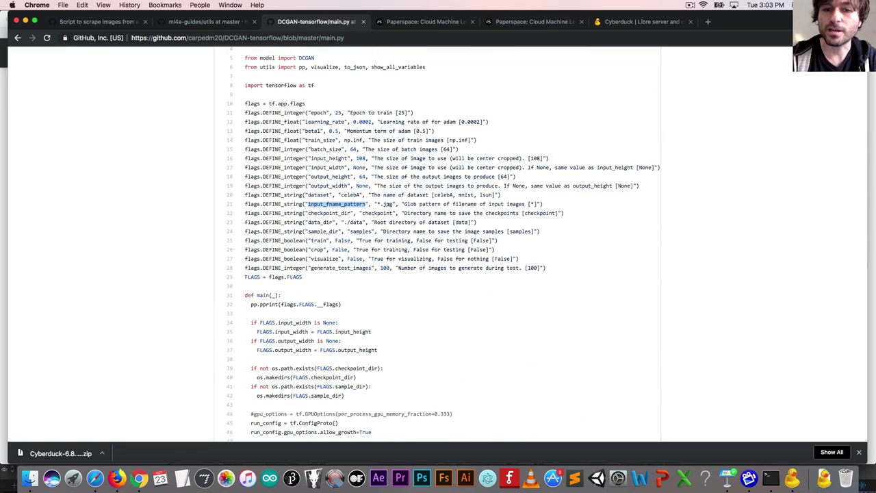
double_click(388, 204)
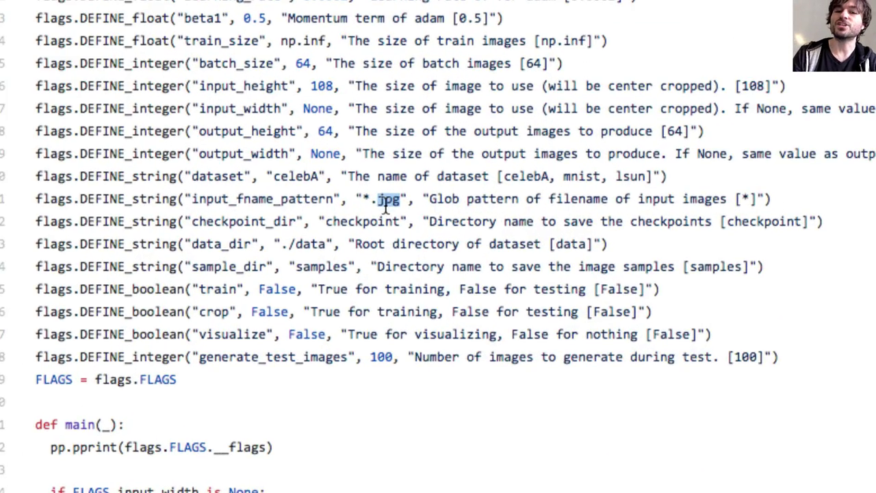
double_click(259, 199)
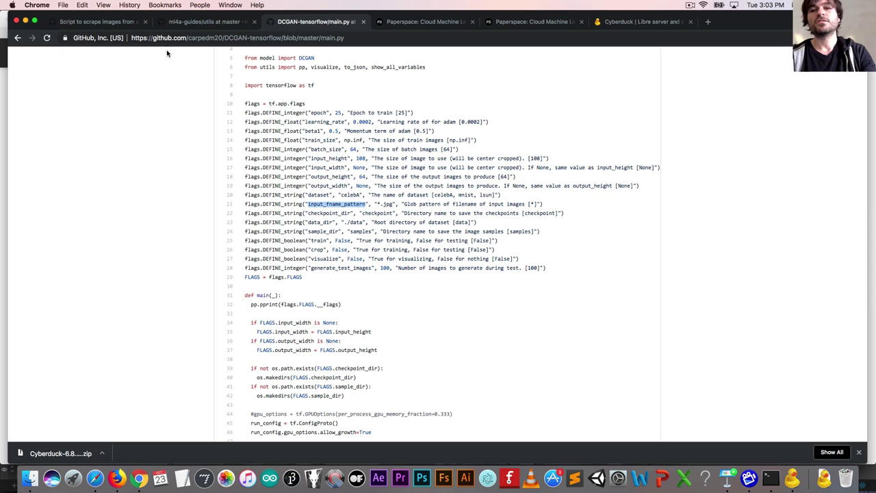
Insert --input_fname_pattern "*.png" before --train in the job builder's command
click(512, 23)
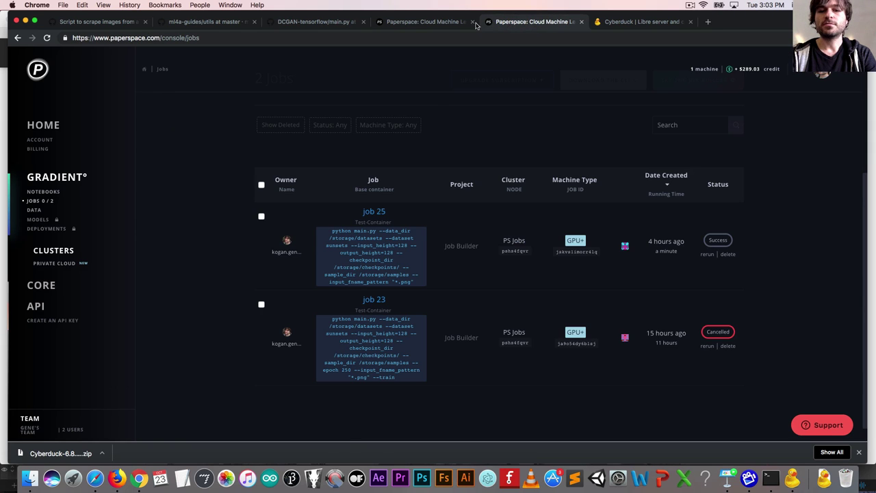
click(423, 23)
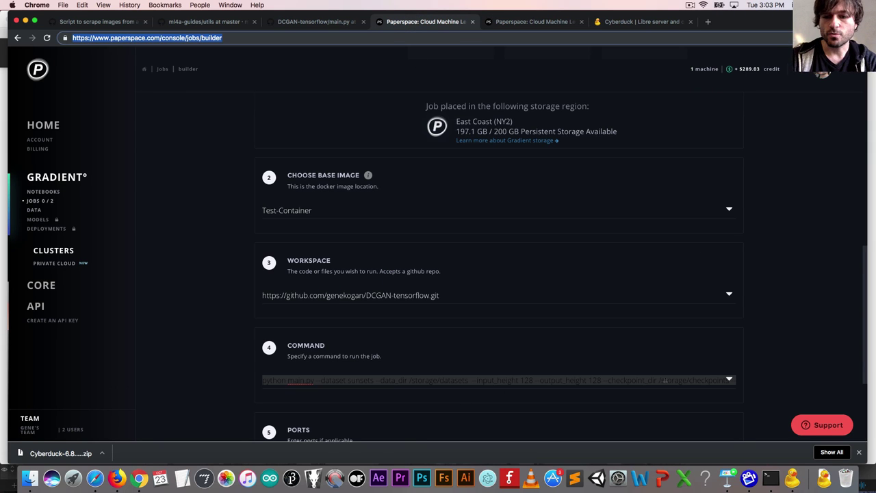
click(664, 381)
key(super+Right)
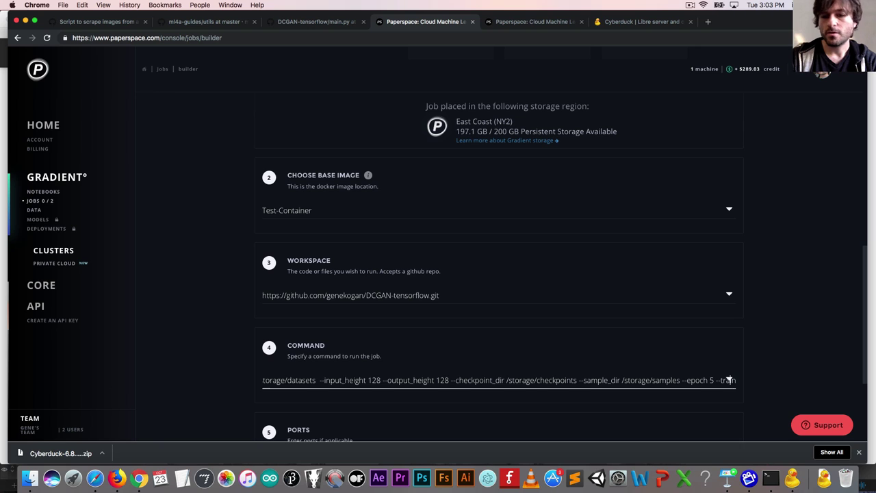
text(--input_fname_pattern)
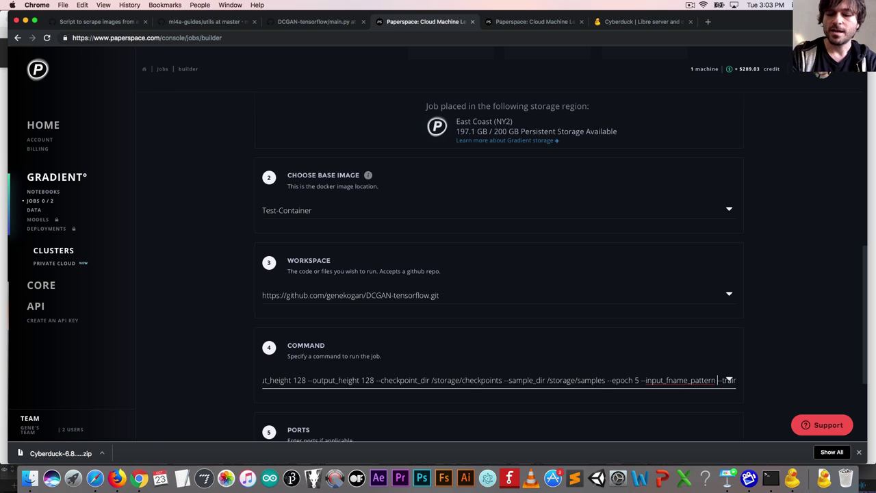
text( "*)
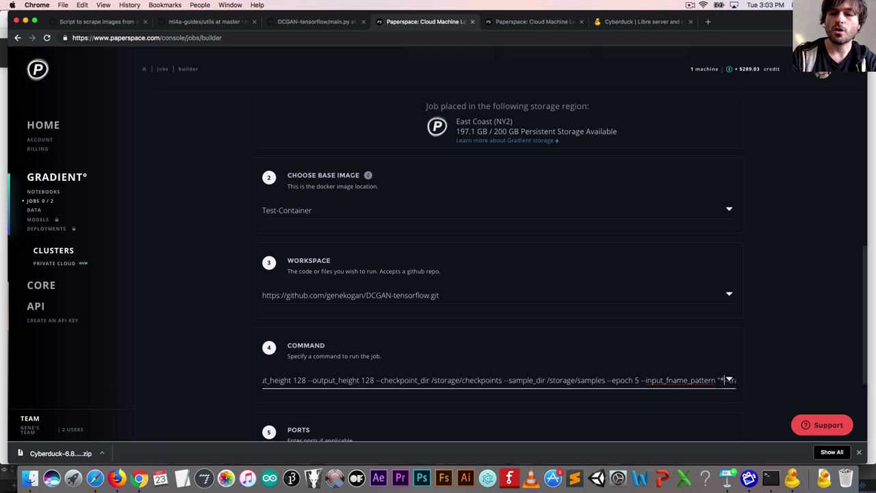
text(.png" --tra)
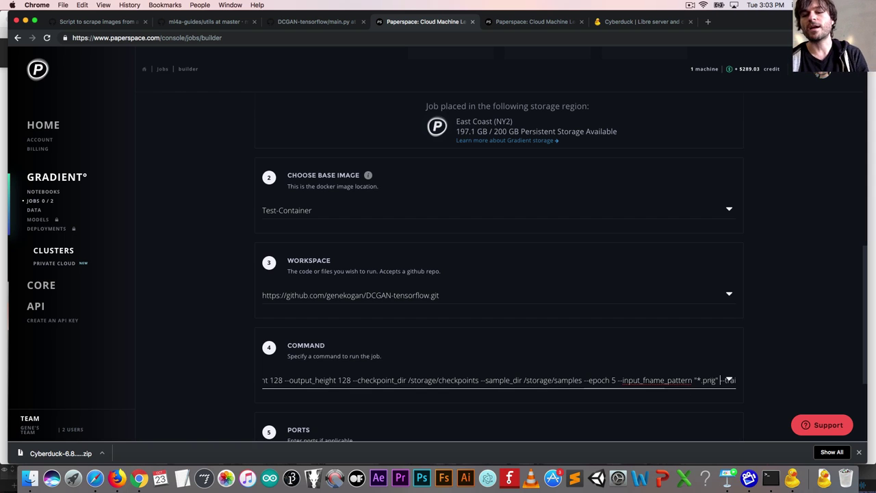
click(730, 380)
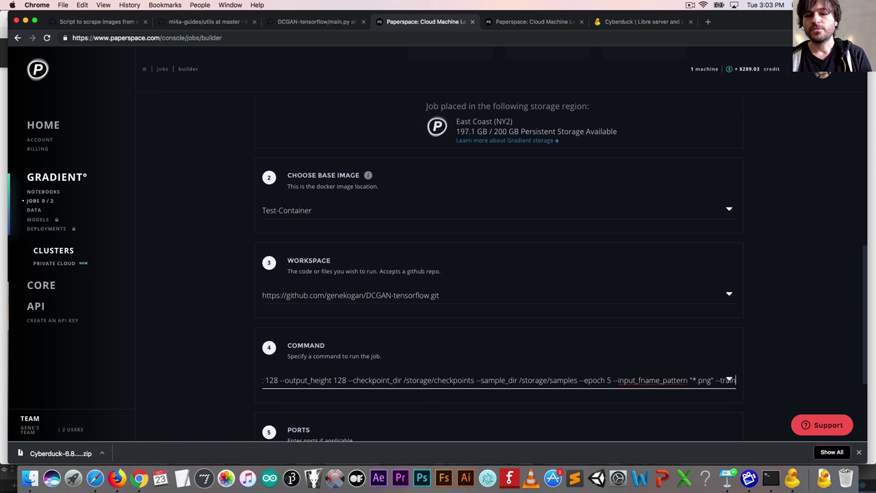
scroll(608, 326, up, 3)
scroll(609, 326, down, 6)
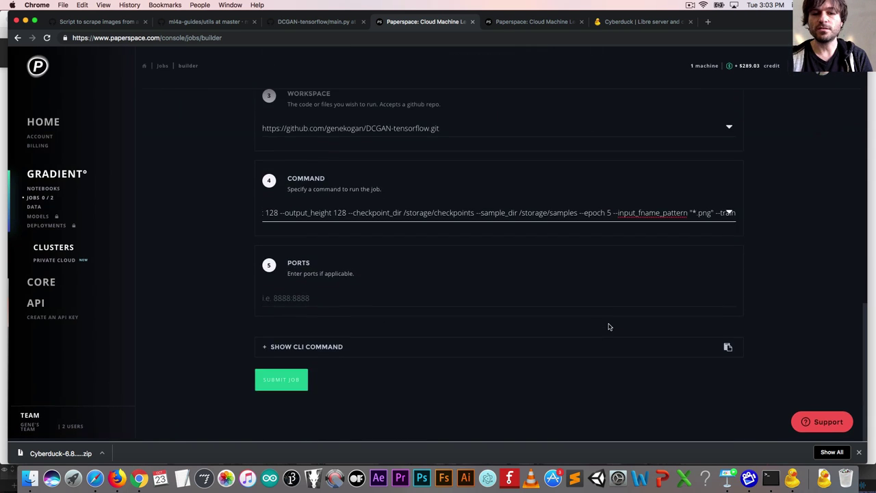
Submit the job from the job builder and open the new job's page from the jobs list
click(286, 383)
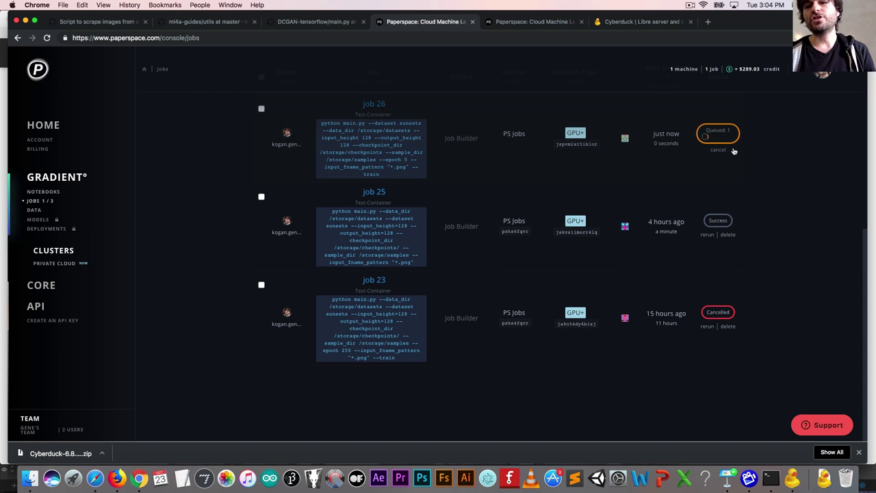
scroll(734, 150, up, 3)
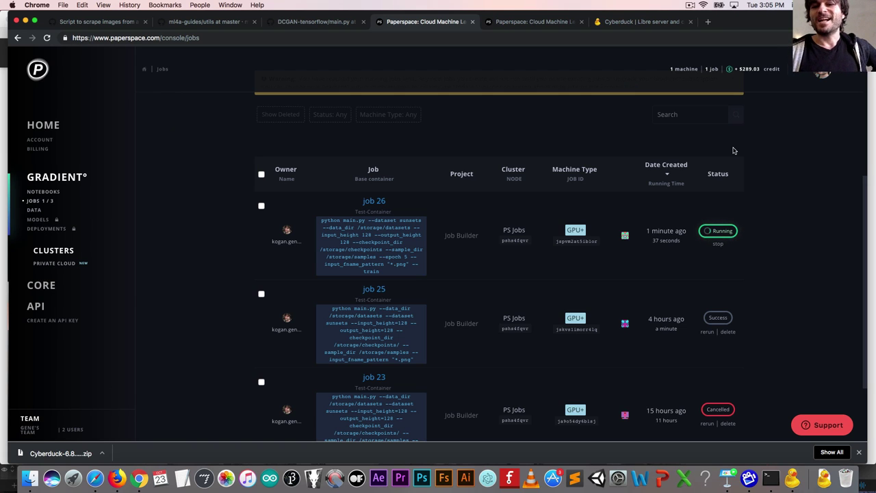
click(634, 237)
scroll(438, 250, up, 5)
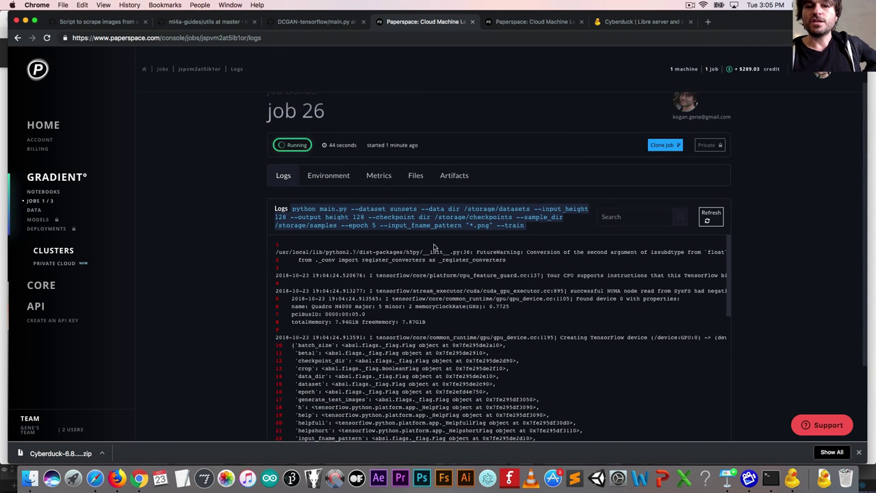
Read the new job's logs down to the latest line and check the training epoch entry with its loss values
scroll(436, 387, down, 2)
scroll(436, 387, down, 10)
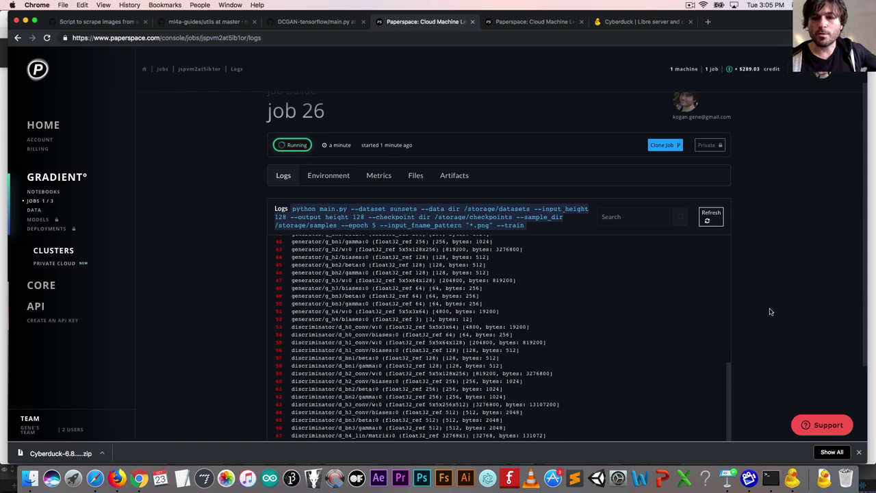
scroll(763, 313, down, 3)
scroll(474, 313, down, 3)
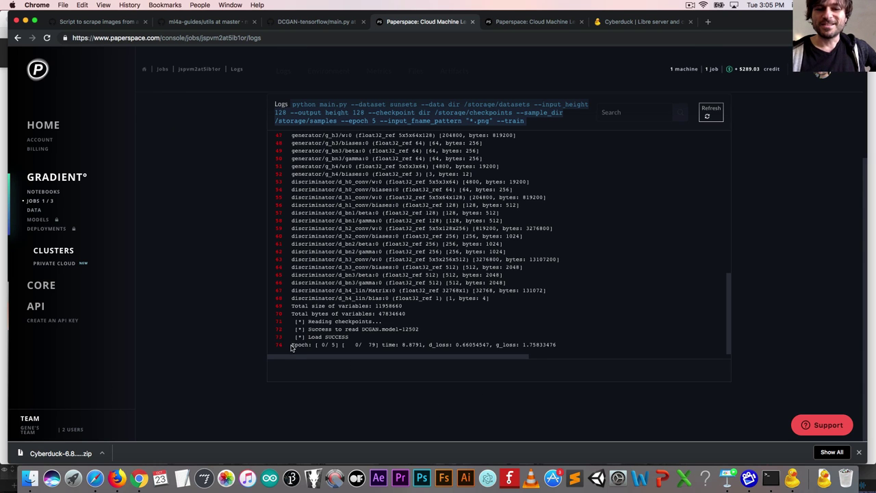
drag(293, 344, 567, 347)
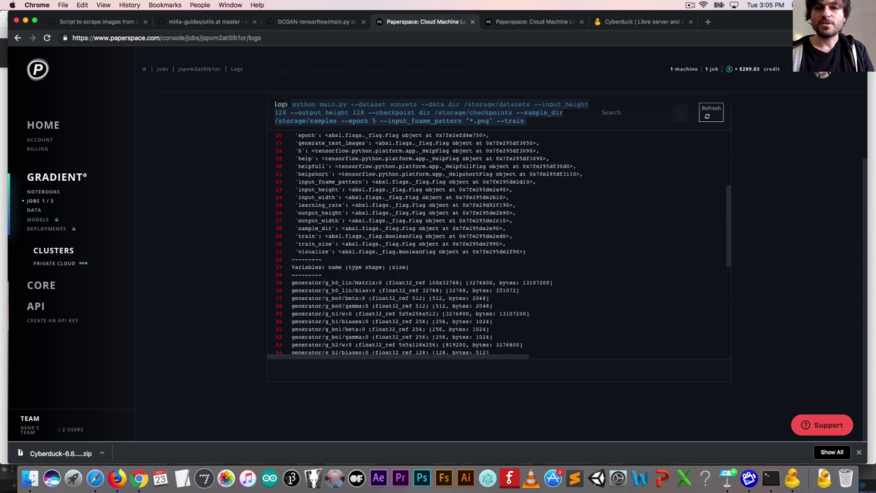
Revisit the jobs list, reopen the running job's logs, and highlight the --train flag in its command
click(52, 200)
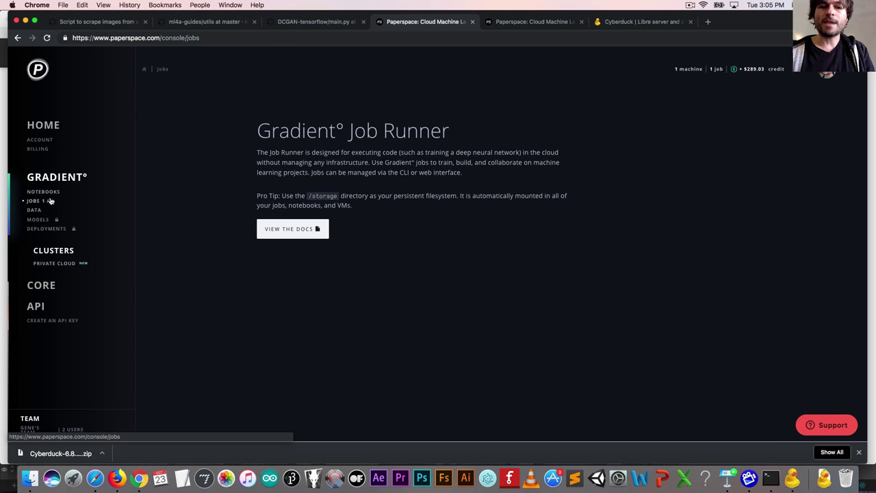
scroll(641, 303, down, 7)
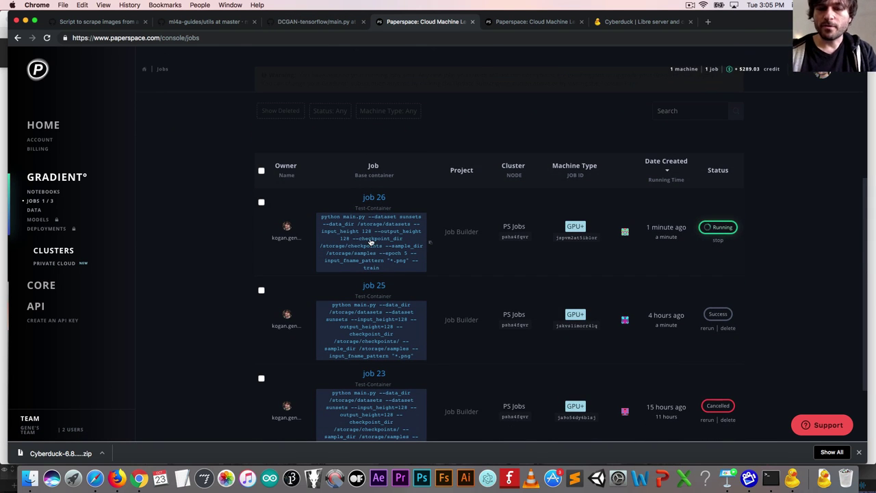
click(720, 247)
scroll(522, 274, up, 5)
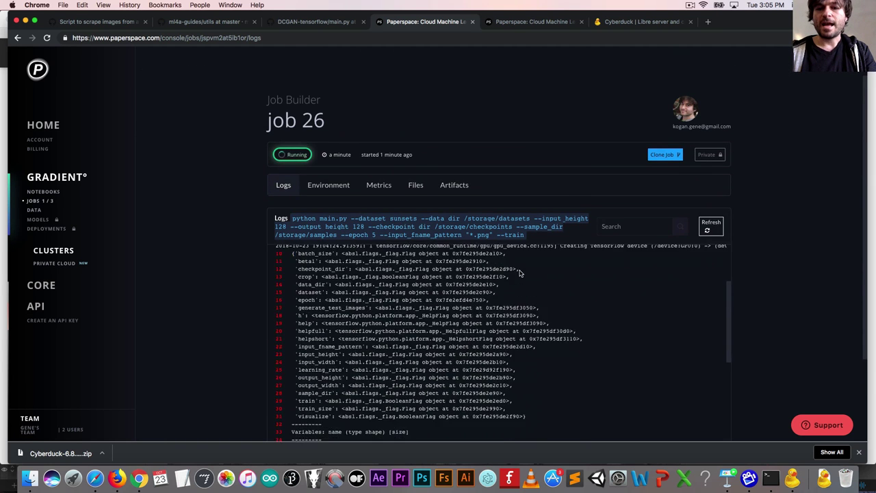
scroll(521, 273, up, 1)
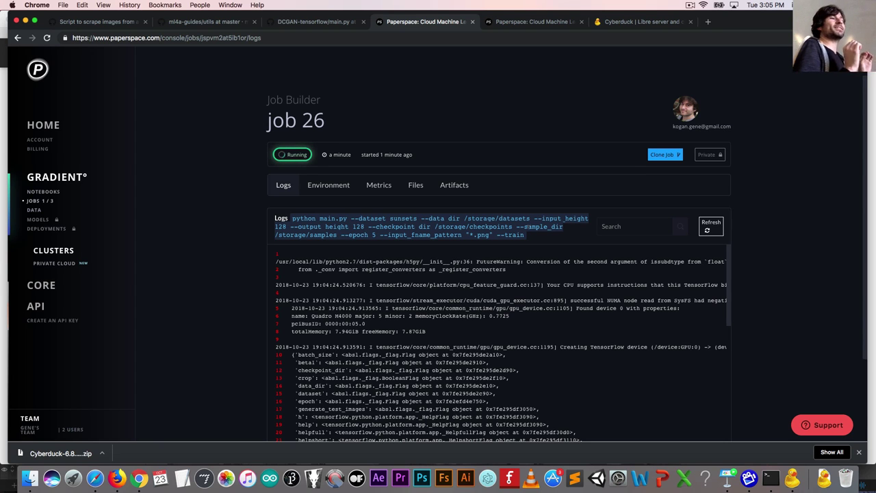
drag(500, 234, 526, 236)
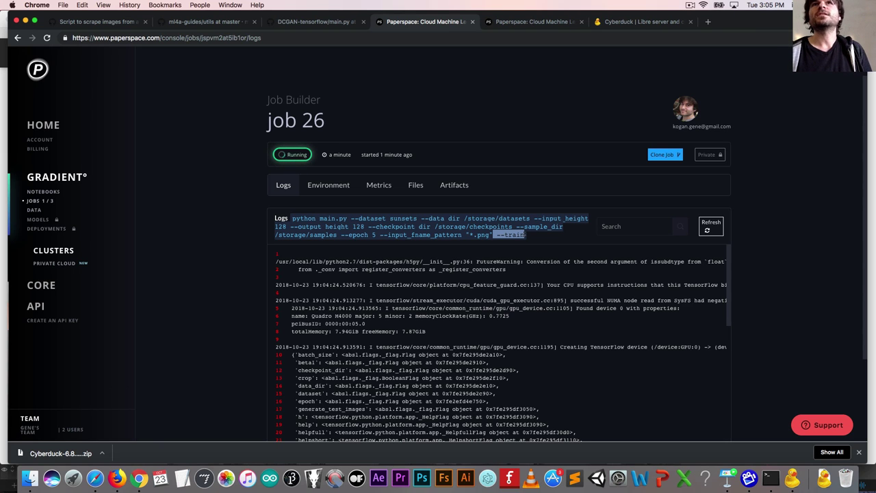
Switch to Finder and locate the dcgan-samples folder alongside the ml4a-guides folder in Documents
key(super+Tab)
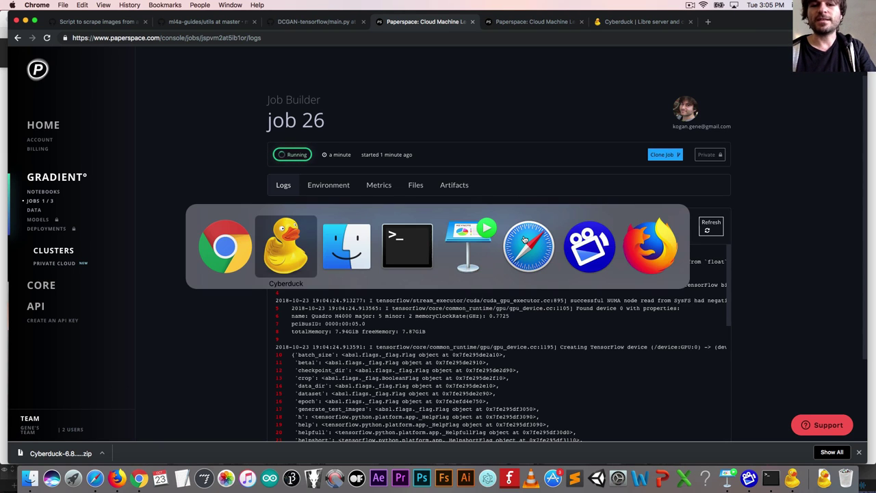
key(super+Tab)
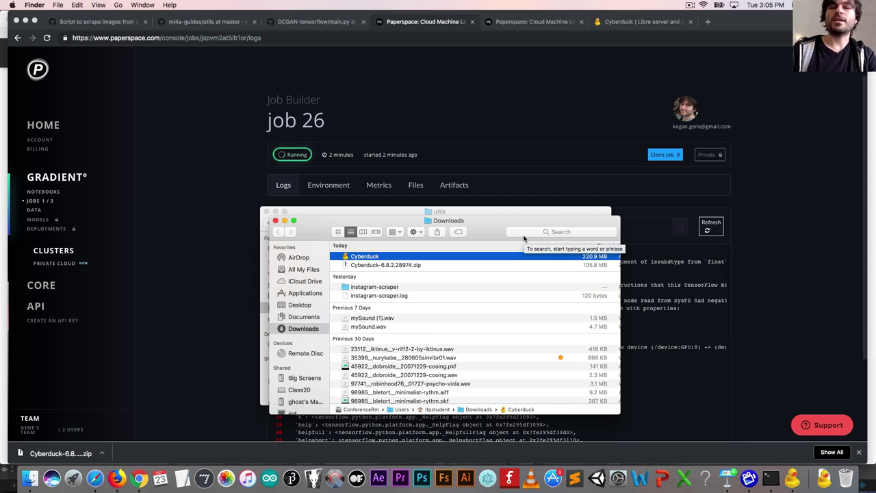
key(super+grave)
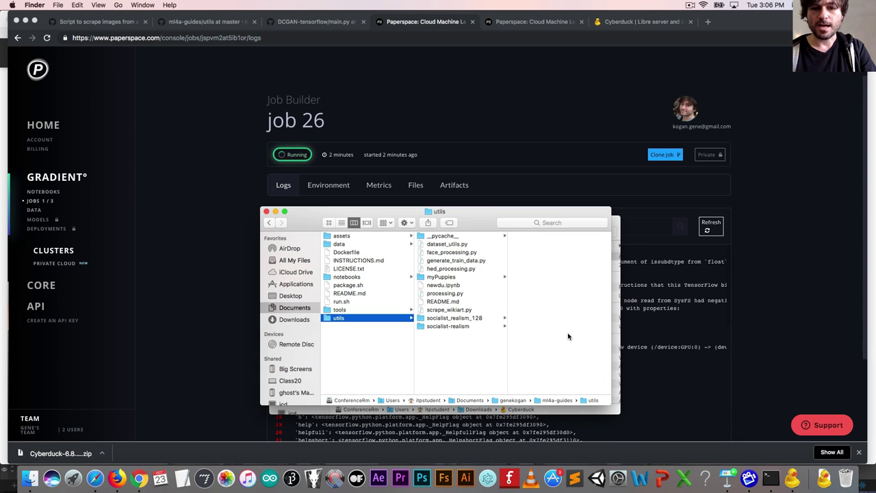
key(Left)
key(Up)
key(Down)
key(Down)
key(Down)
key(Down)
key(Down)
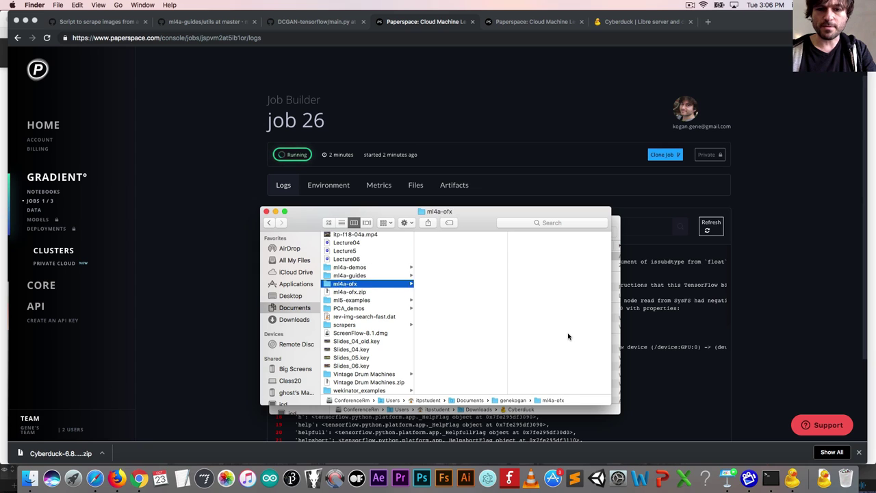
key(d)
key(Down)
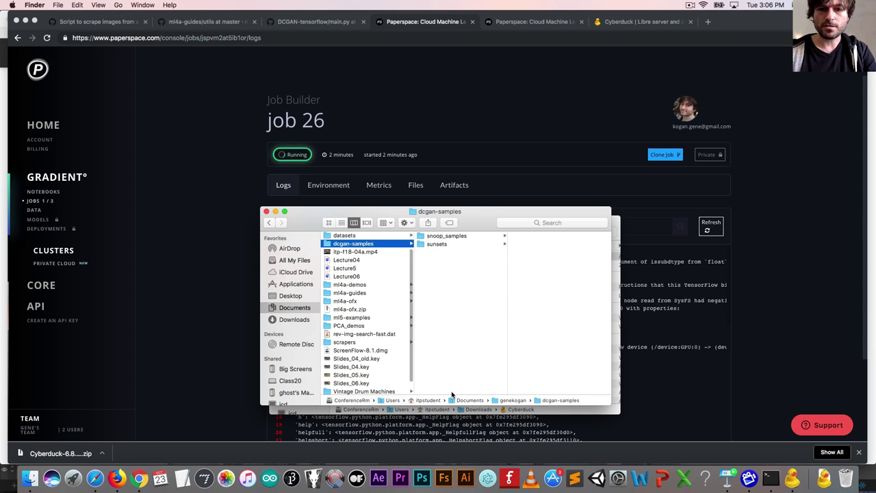
Open all the PNG images from the sunsets subfolder of dcgan-samples together in Preview
key(Right)
key(Down)
key(Right)
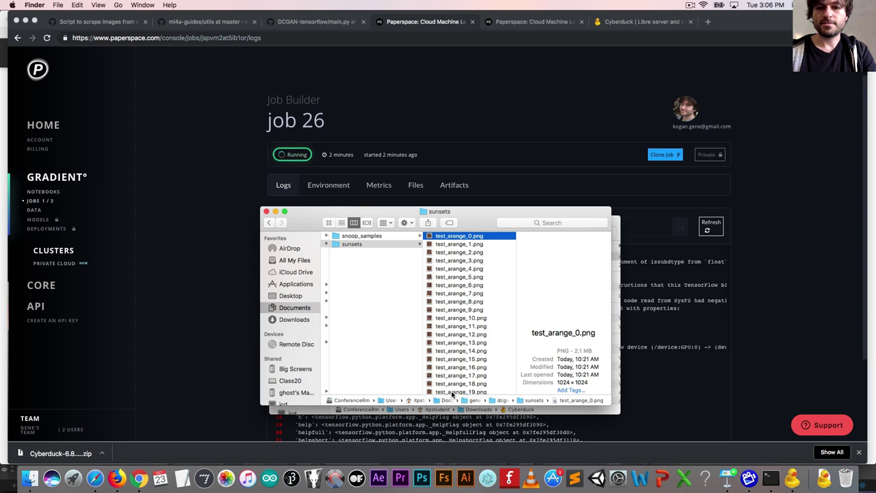
key(super+a)
key(super+o)
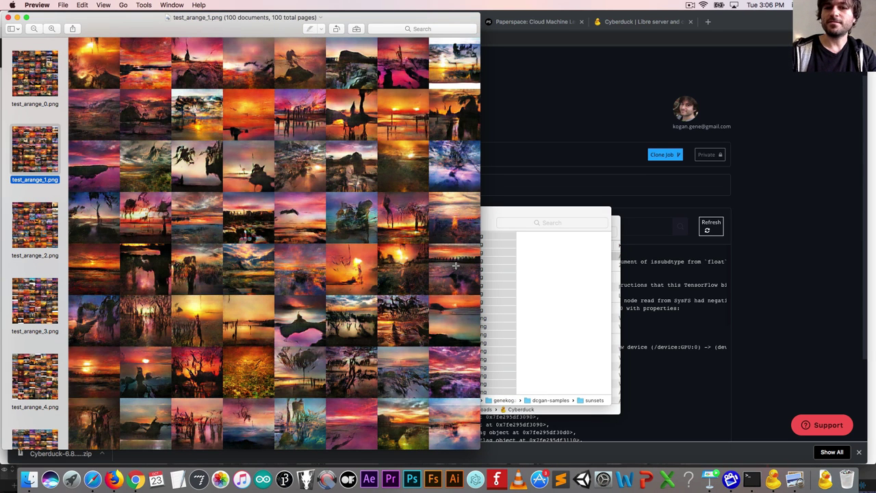
Look through the generated sunset sample grids one after another, from test_arange_1.png to test_arange_10.png
key(Down)
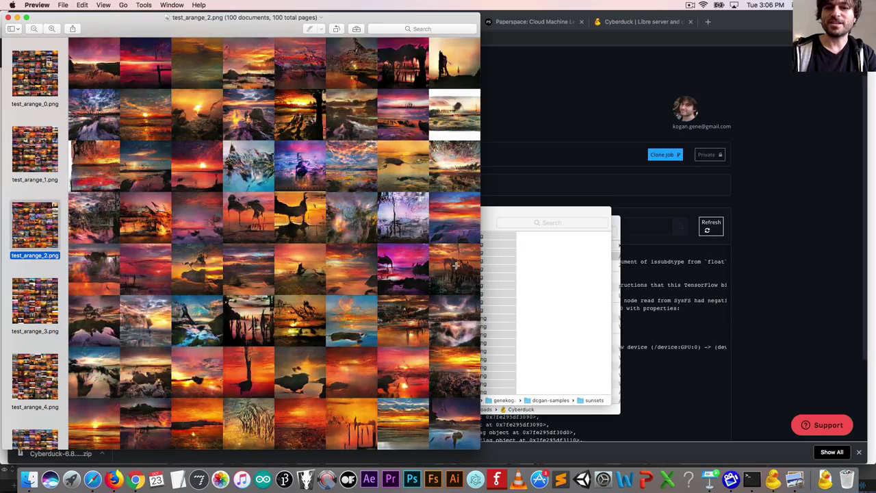
key(Down)
key(Down)
key(Down)
key(Down)
key(Down)
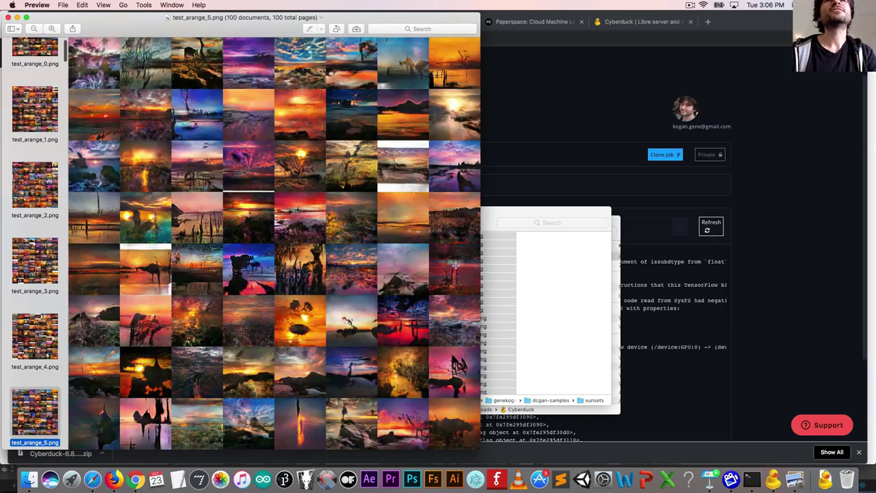
key(Down)
key(Down)
key(Down)
key(Down)
key(Down)
key(Down)
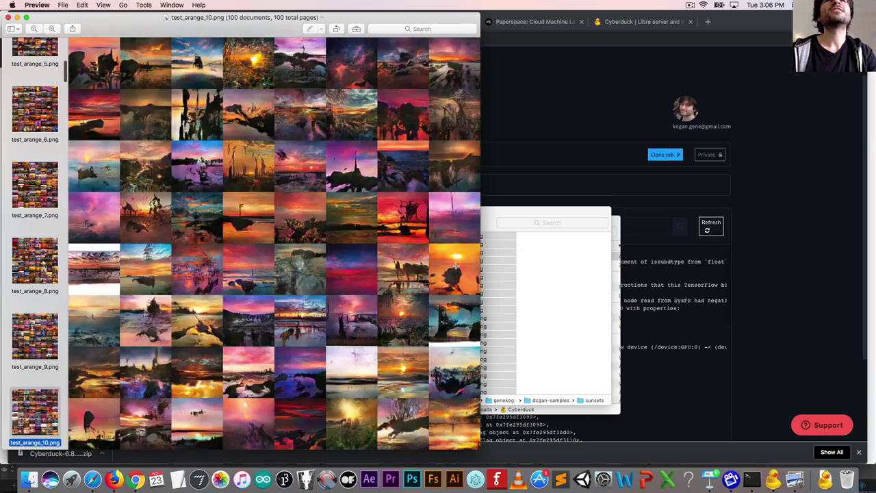